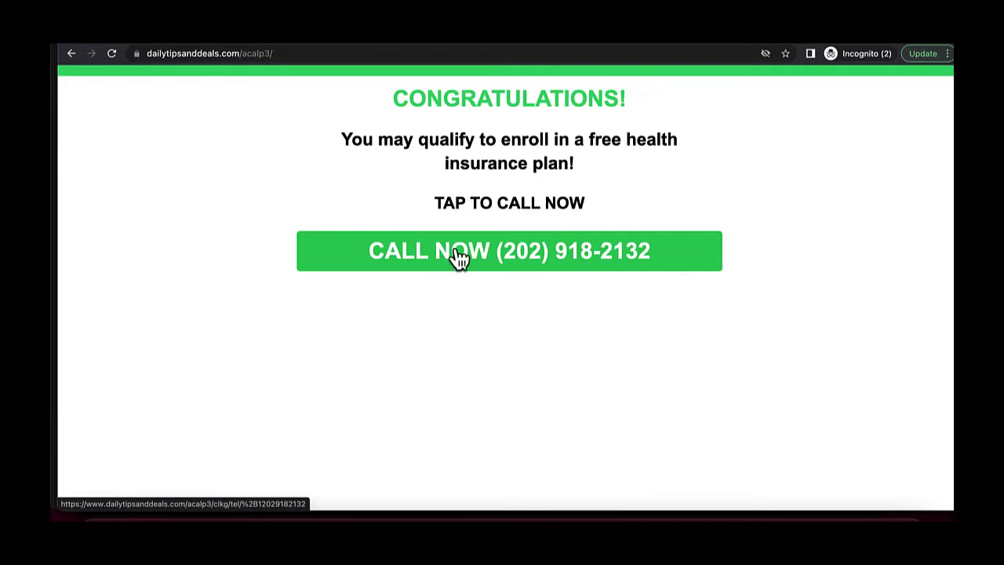
{"action": "left_click", "coordinate": [650, 40]}
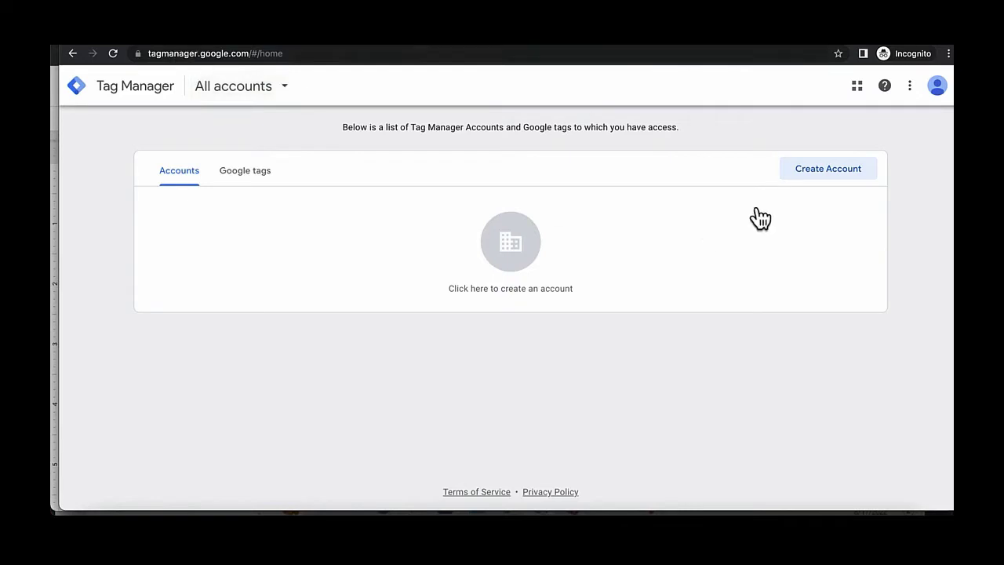
{"action": "left_click", "coordinate": [838, 169]}
{"action": "left_click", "coordinate": [262, 264]}
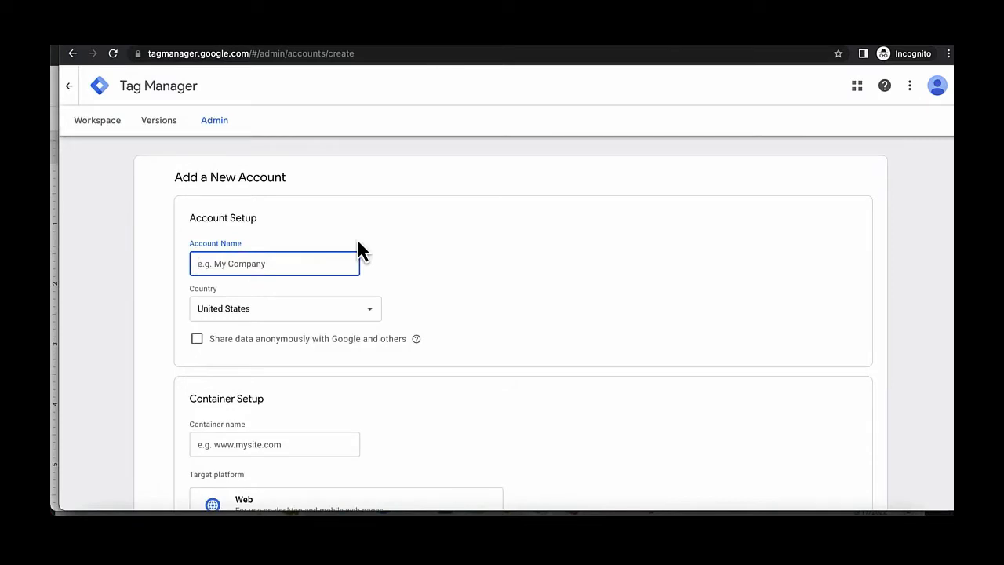
{"action": "type", "text": "www.dailytipsanddeals.com"}
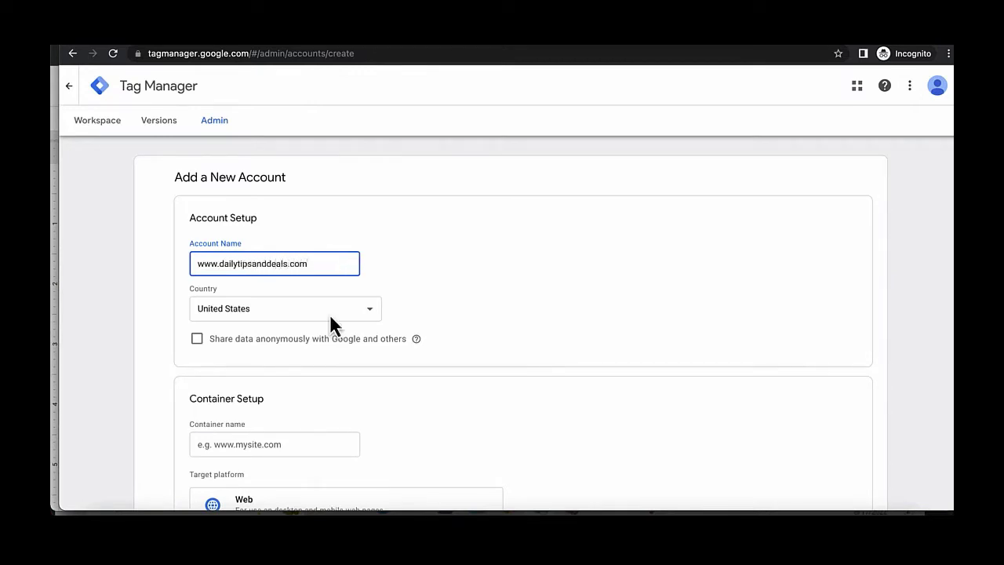
{"action": "scroll", "coordinate": [387, 380], "scroll_direction": "down", "scroll_amount": 1}
{"action": "triple_click", "coordinate": [275, 243]}
{"action": "key", "text": "ctrl+c"}
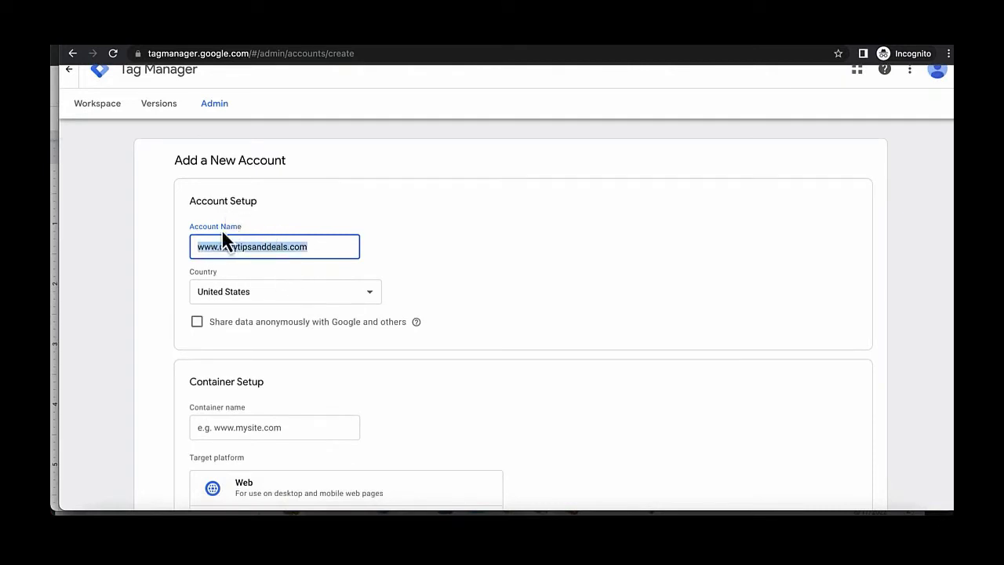
{"action": "left_click", "coordinate": [258, 429]}
{"action": "key", "text": "ctrl+v"}
Set the container's target platform to Web, create the account and accept the Terms of Service Agreement.
{"action": "scroll", "coordinate": [445, 405], "scroll_direction": "down", "scroll_amount": 2}
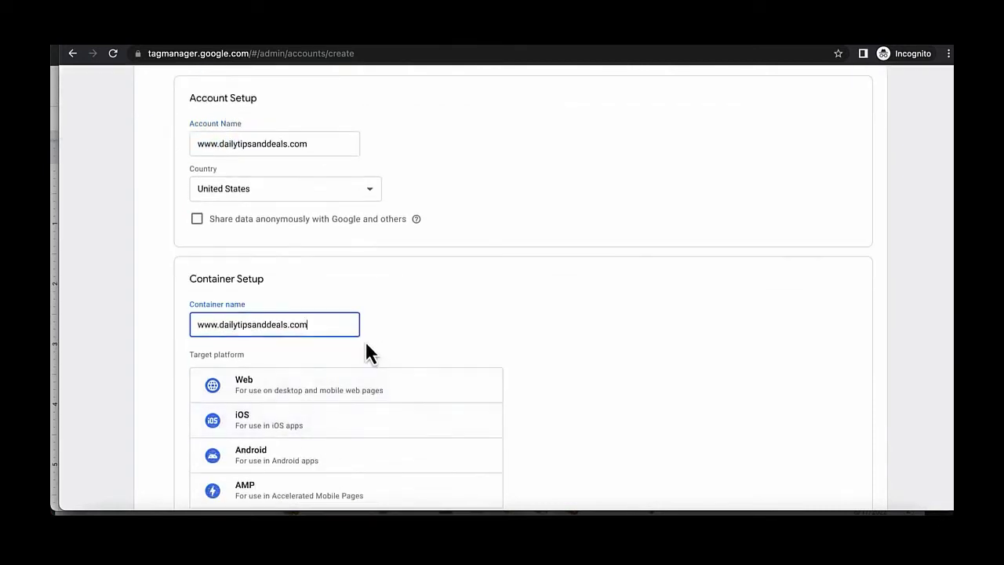
{"action": "scroll", "coordinate": [212, 353], "scroll_direction": "down", "scroll_amount": 1}
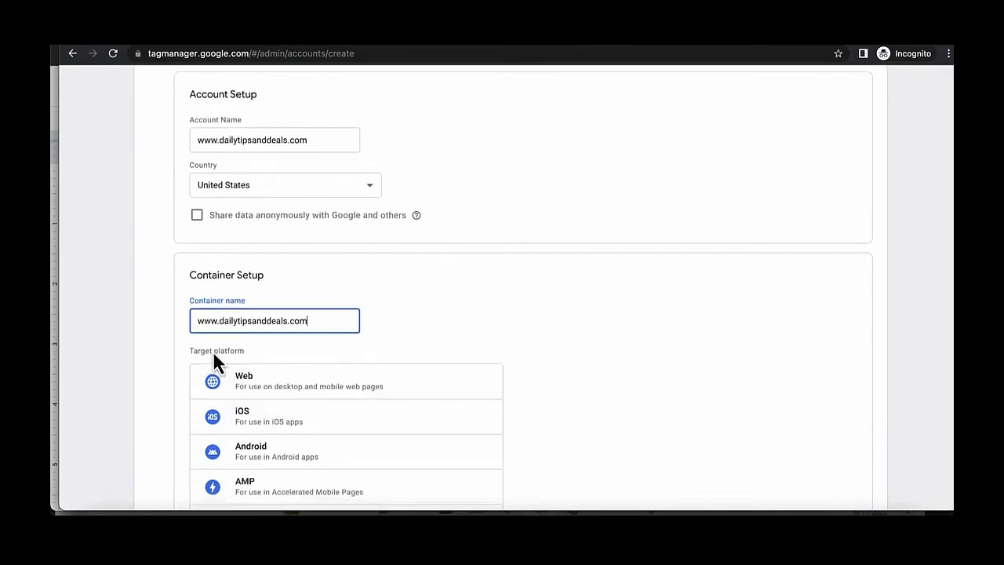
{"action": "left_click", "coordinate": [274, 358]}
{"action": "scroll", "coordinate": [514, 314], "scroll_direction": "down", "scroll_amount": 1}
{"action": "scroll", "coordinate": [514, 316], "scroll_direction": "down", "scroll_amount": 1}
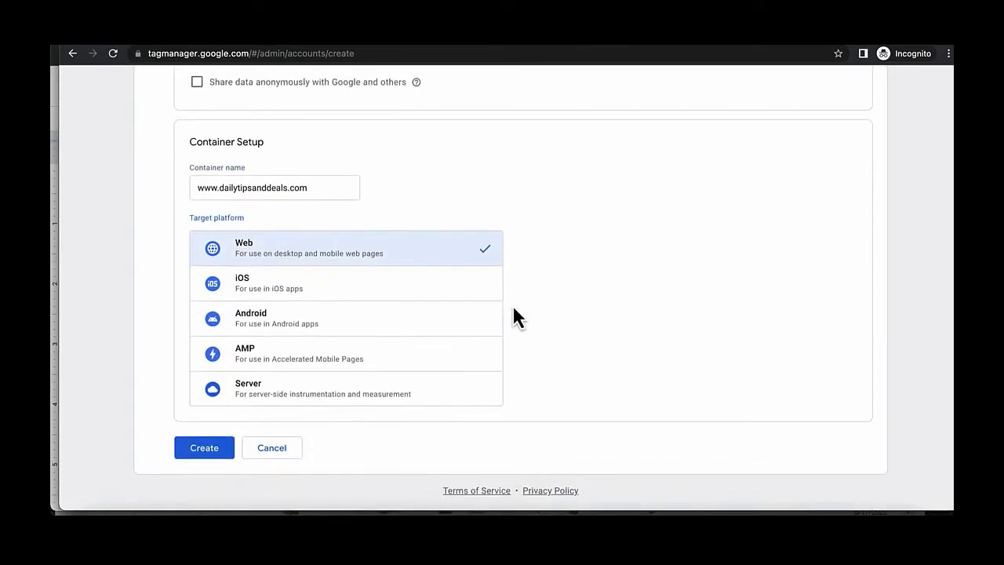
{"action": "left_click", "coordinate": [203, 451]}
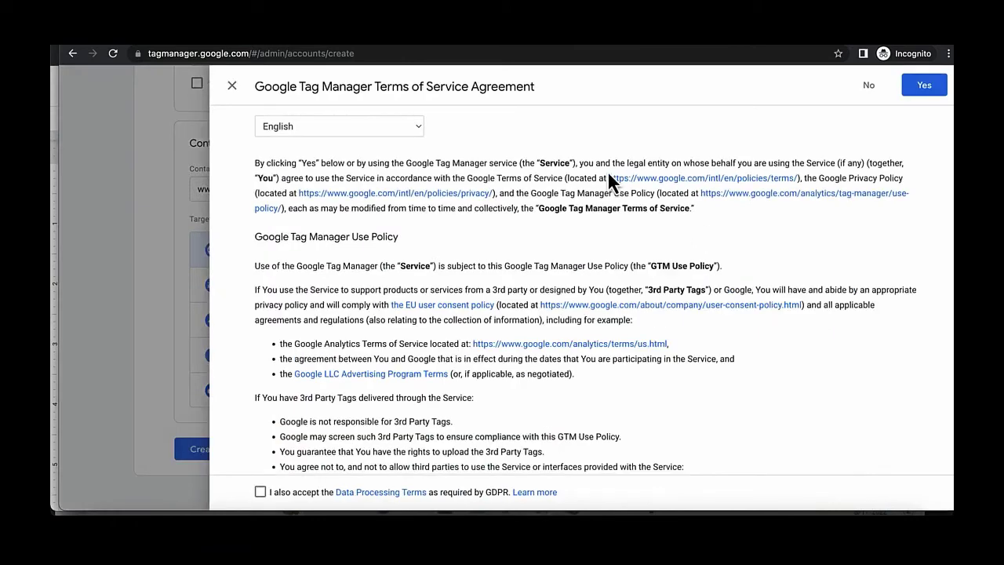
{"action": "left_click", "coordinate": [918, 94]}
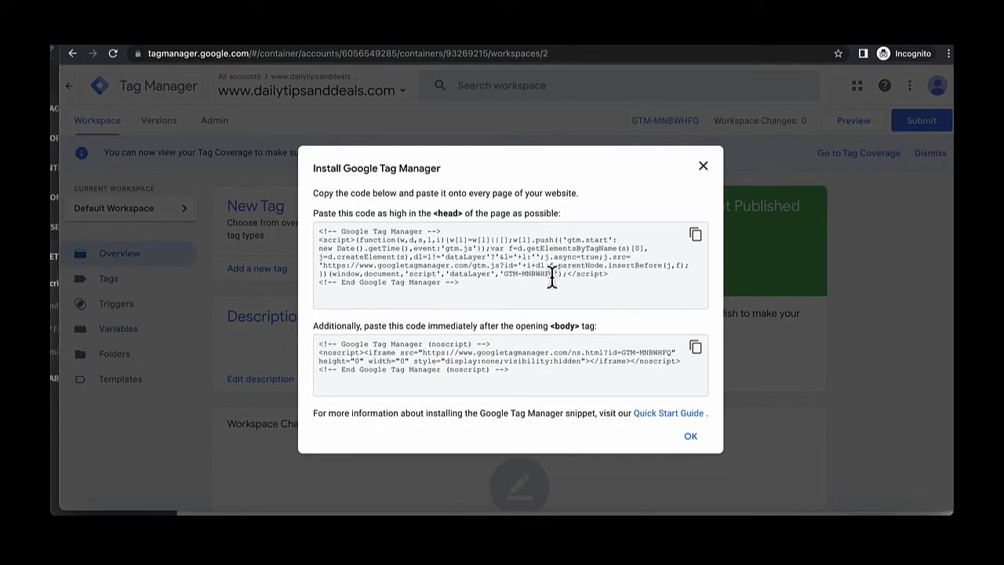
Copy only the GTM container ID from the head code snippet in the installation instructions.
{"action": "left_click_drag", "start_coordinate": [553, 274], "coordinate": [505, 280]}
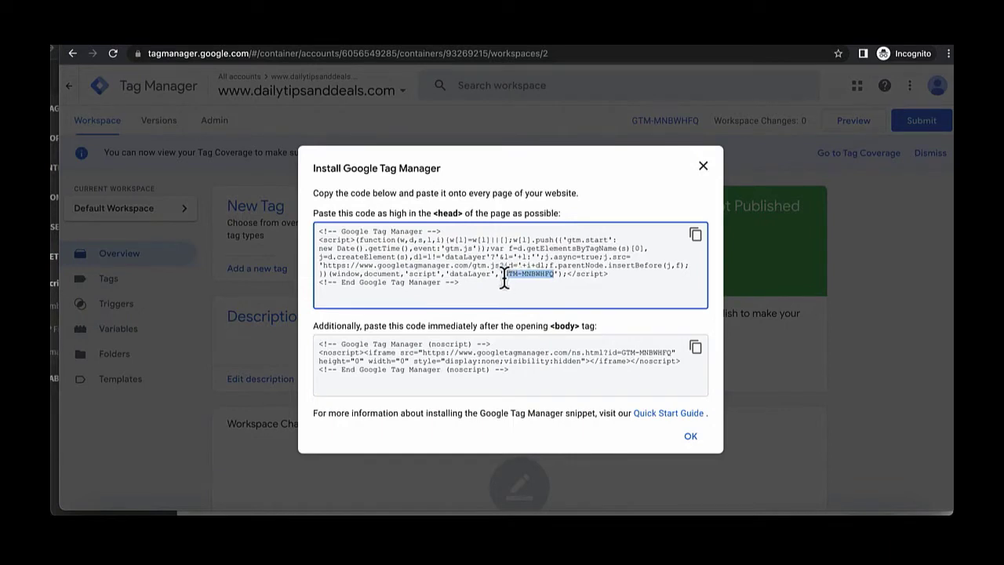
{"action": "left_click_drag", "start_coordinate": [505, 280], "coordinate": [572, 271]}
{"action": "key", "text": "ctrl+c"}
Switch to Unbounce's Script Manager and add a Google Tag Manager script using the copied container ID.
{"action": "left_click", "coordinate": [758, 49]}
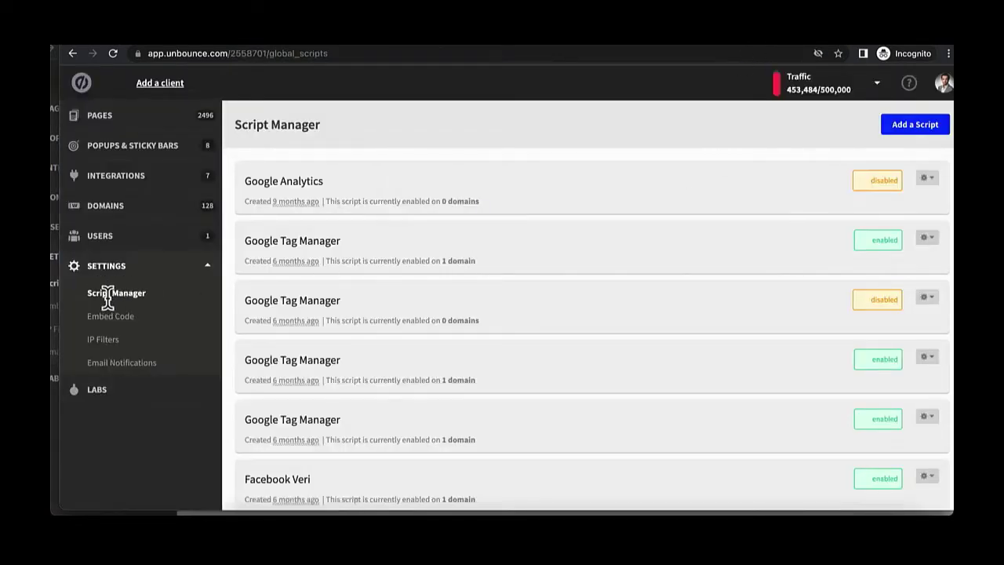
{"action": "left_click", "coordinate": [900, 132]}
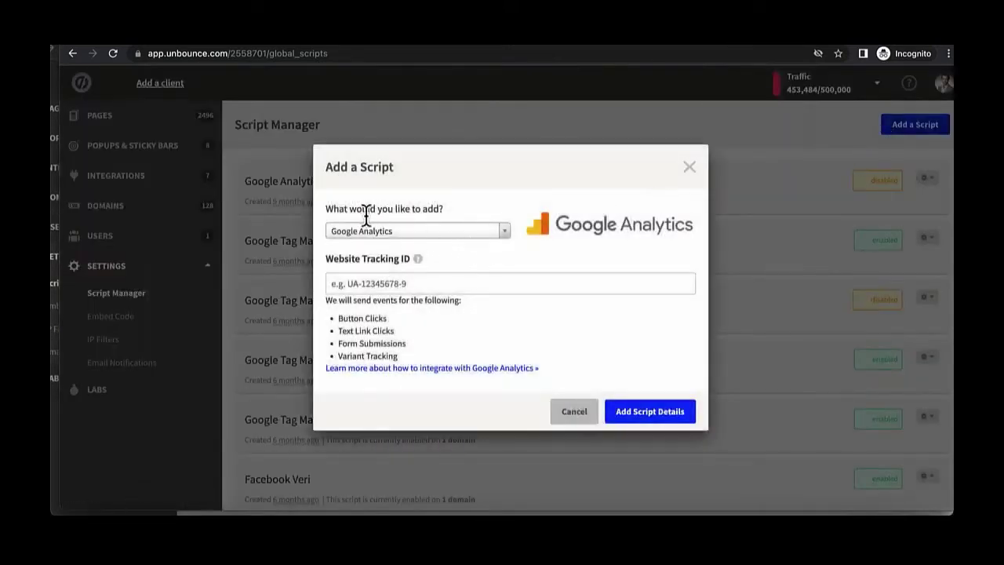
{"action": "left_click", "coordinate": [451, 234]}
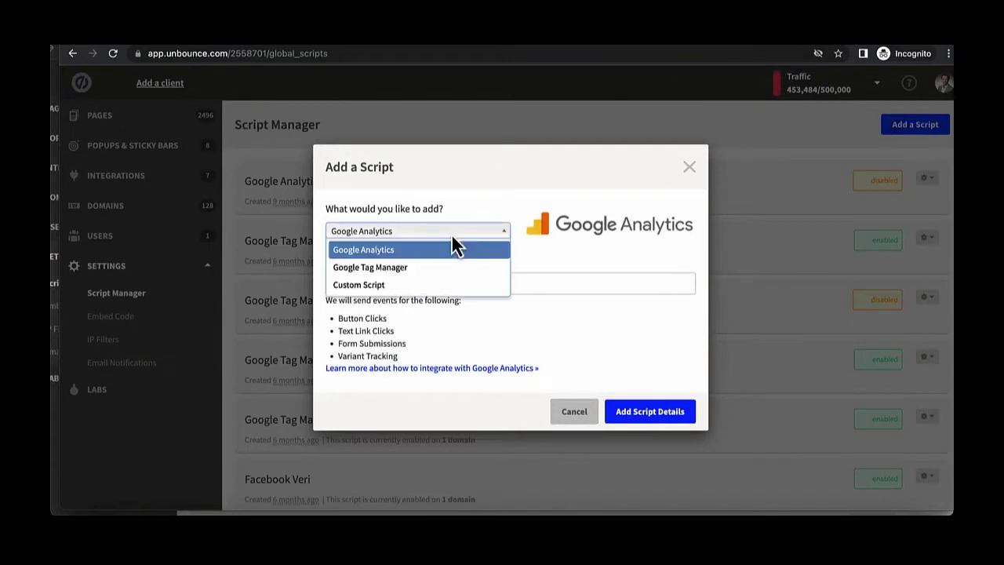
{"action": "left_click", "coordinate": [407, 268]}
{"action": "left_click", "coordinate": [409, 284]}
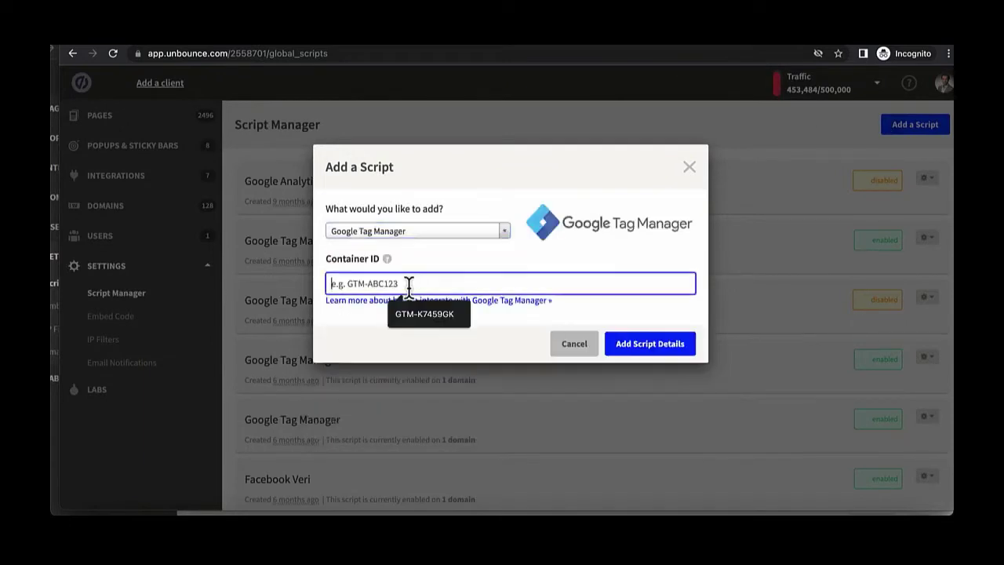
{"action": "key", "text": "ctrl+v"}
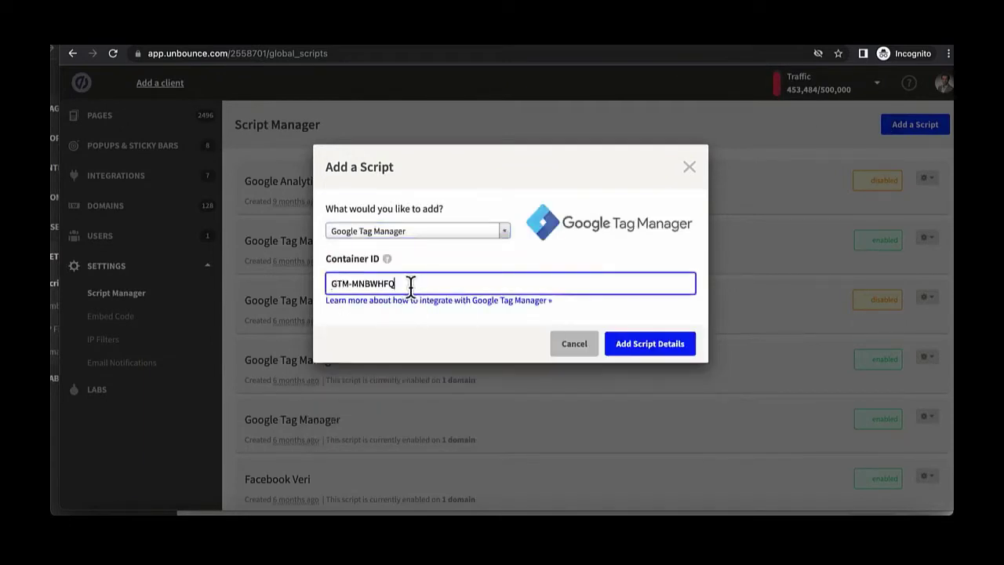
{"action": "left_click", "coordinate": [639, 346]}
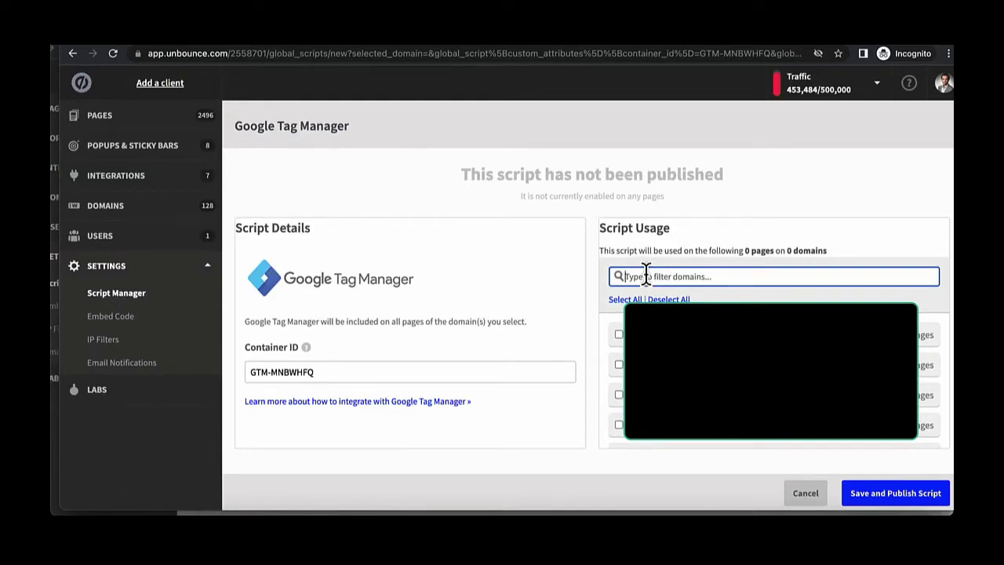
Filter the script's domains by dailytip, enable the script on the matching domain, and save and publish it.
{"action": "type", "text": "dailytop"}
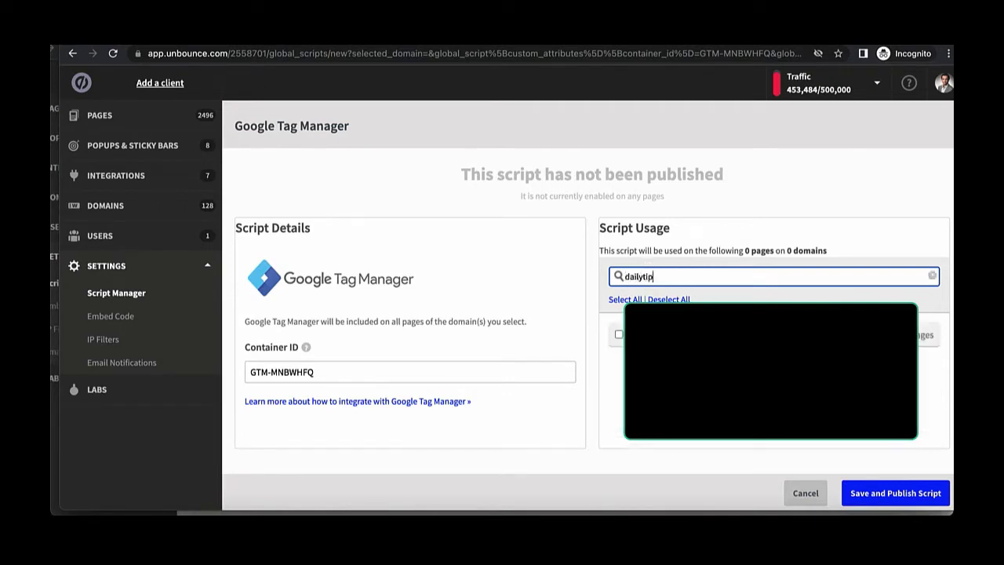
{"action": "left_click", "coordinate": [619, 334]}
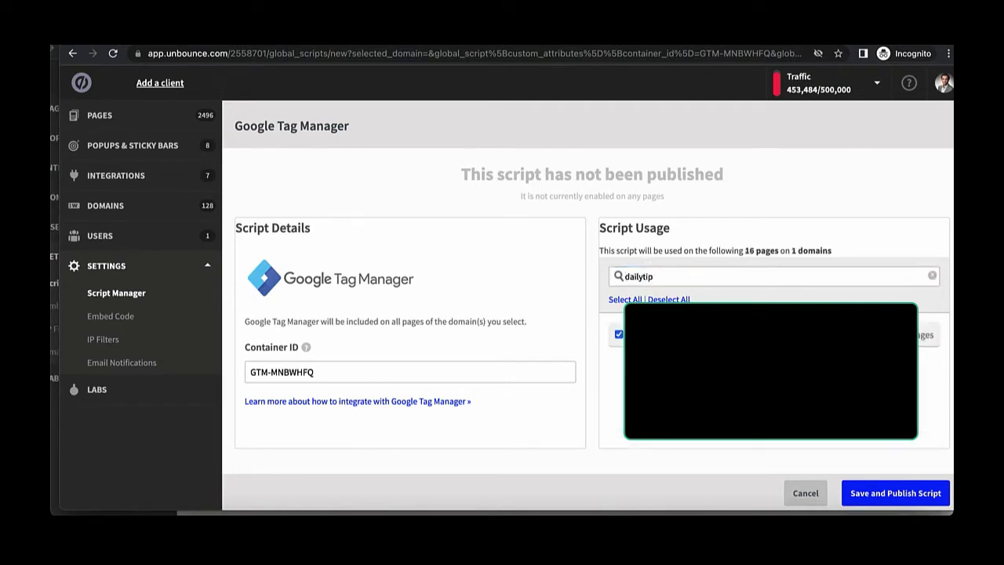
{"action": "left_click", "coordinate": [887, 489]}
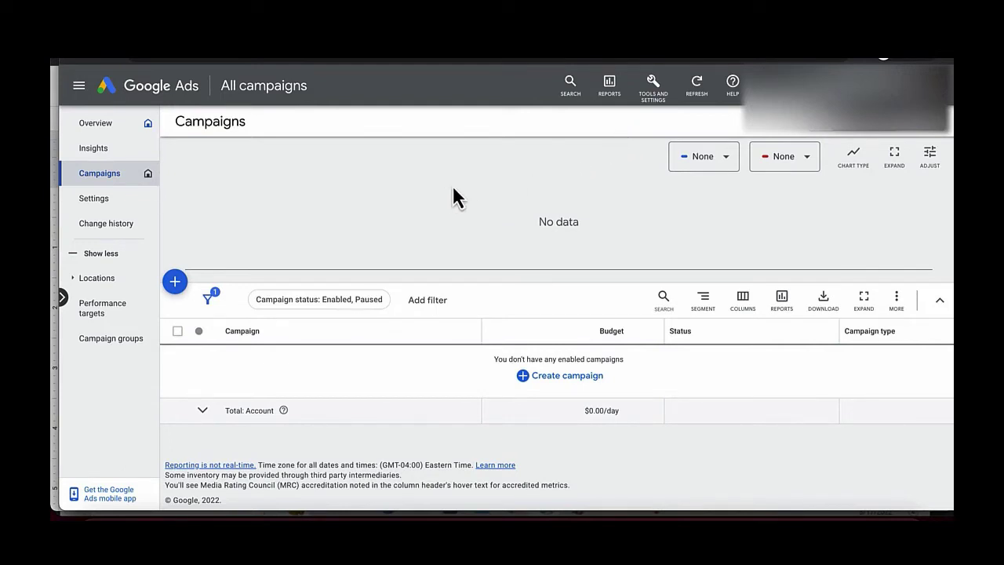
Open the Google tag setup page in Google Ads and copy the Google tag ID.
{"action": "left_click", "coordinate": [657, 114]}
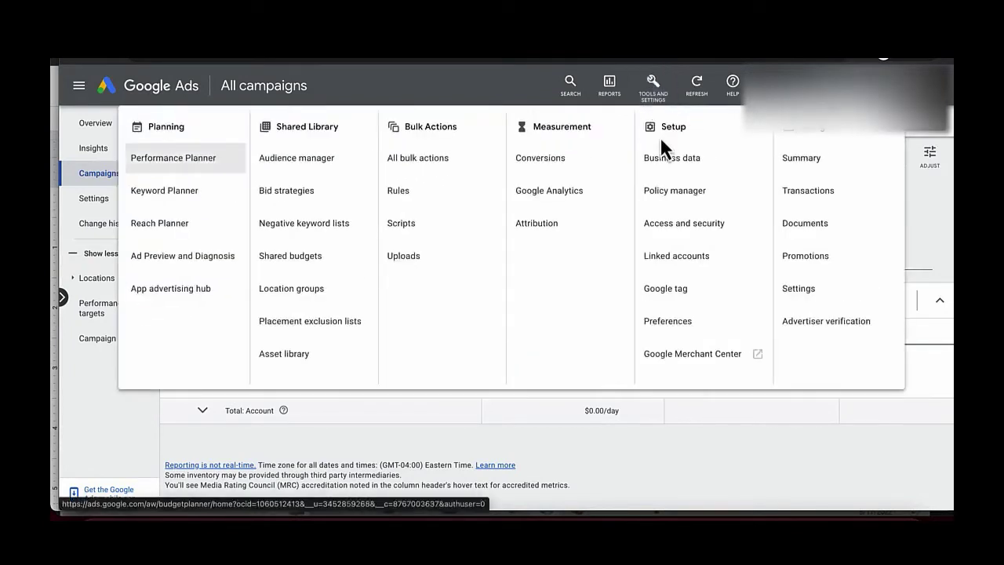
{"action": "left_click", "coordinate": [674, 298]}
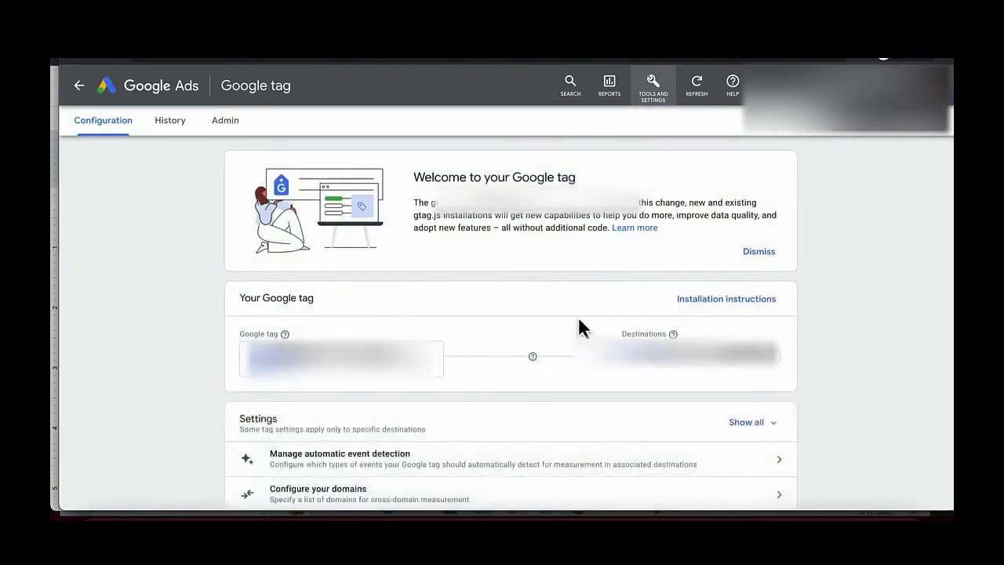
{"action": "left_click", "coordinate": [335, 380]}
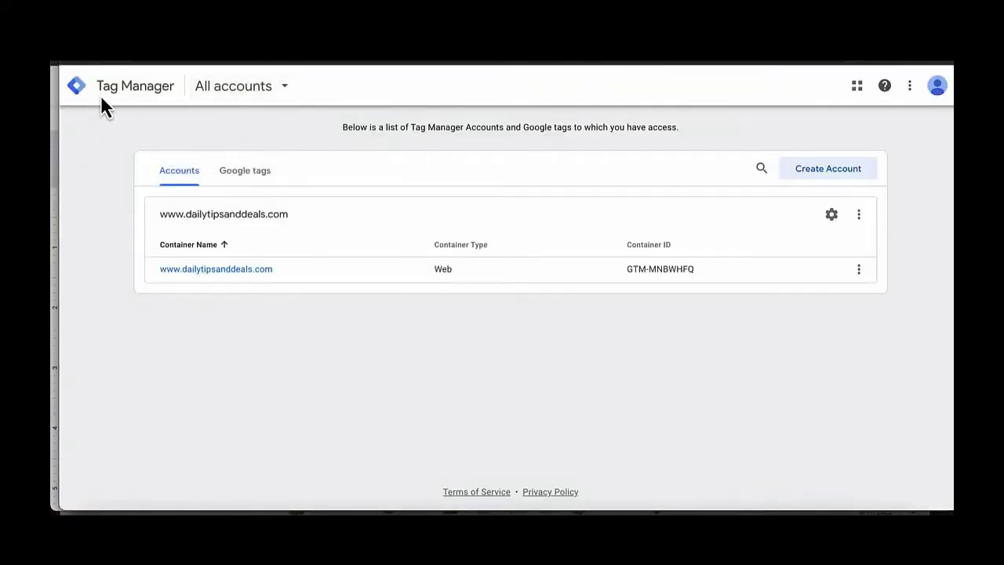
{"action": "left_click", "coordinate": [223, 271]}
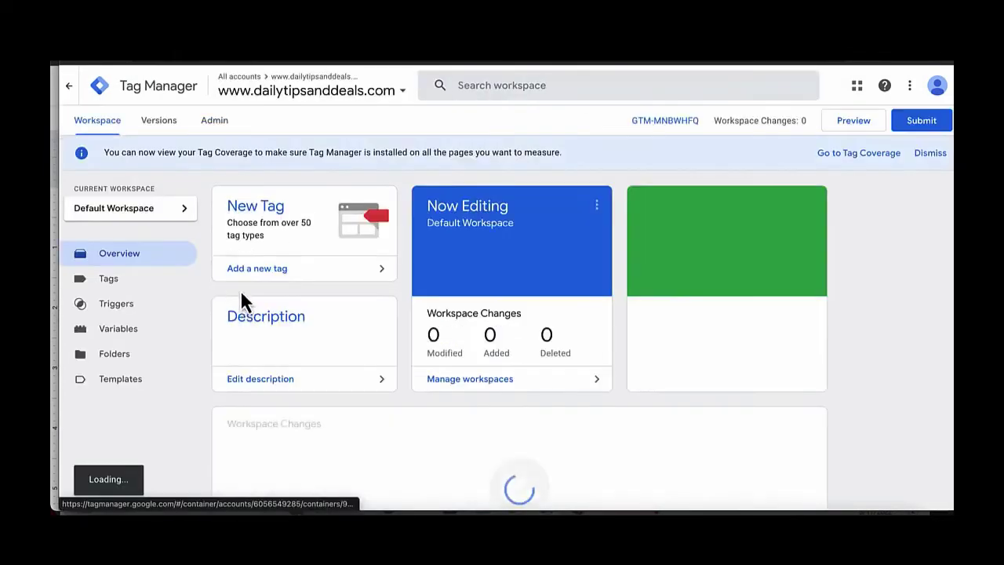
{"action": "left_click", "coordinate": [135, 289]}
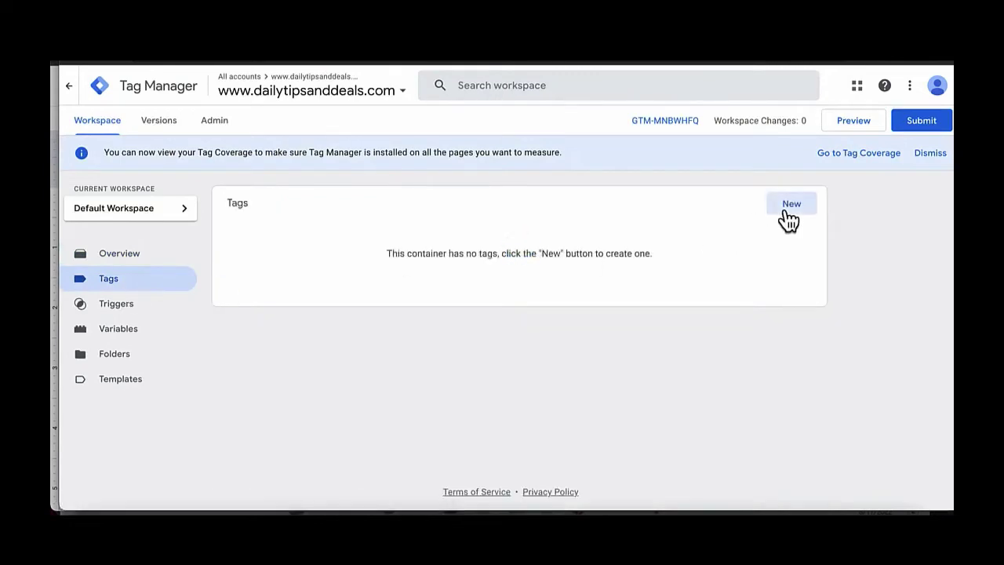
{"action": "left_click", "coordinate": [786, 207]}
{"action": "left_click", "coordinate": [295, 86]}
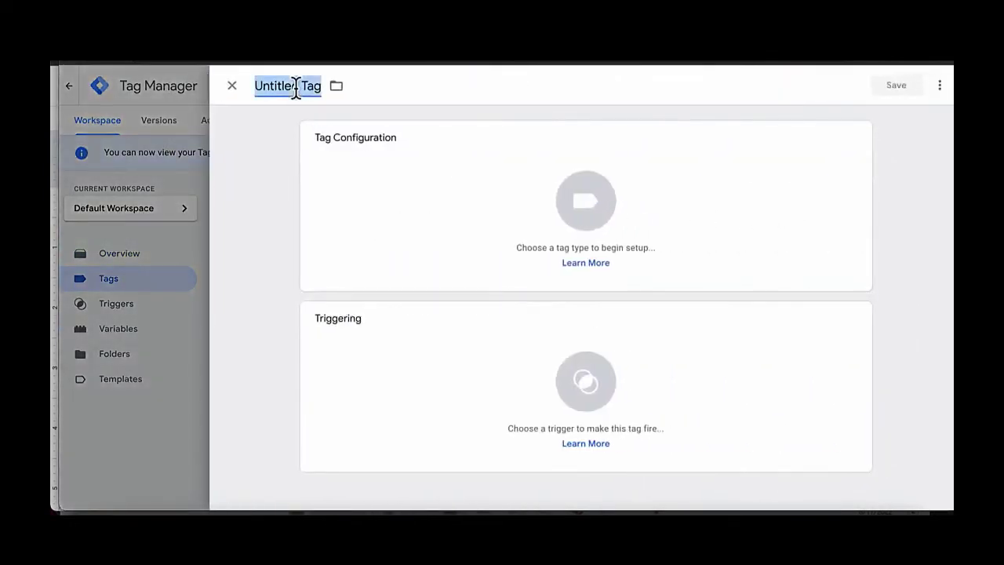
{"action": "type", "text": "Goog"}
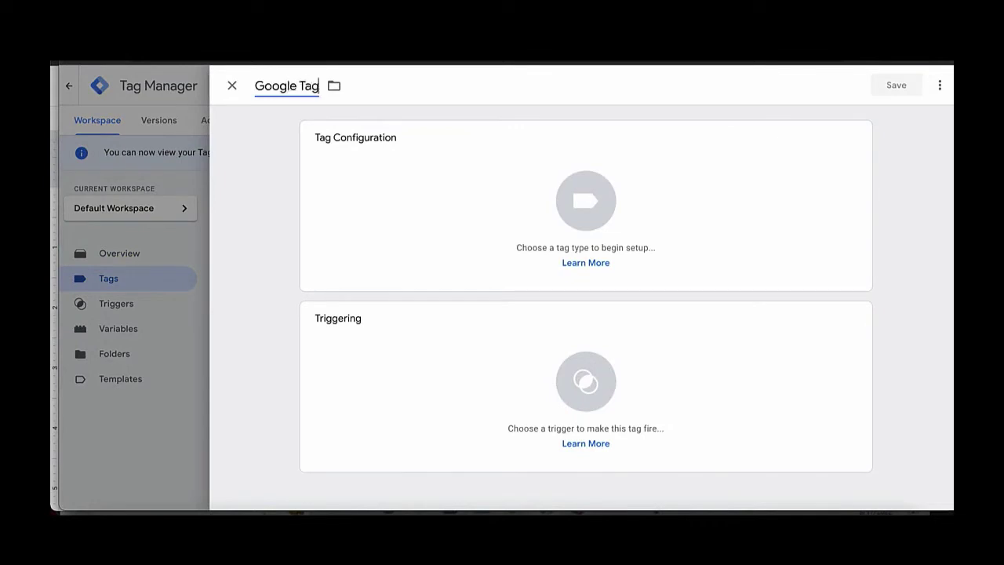
Configure the tag as Google Ads Remarketing and paste the copied Google tag ID as its Conversion ID.
{"action": "left_click", "coordinate": [437, 213]}
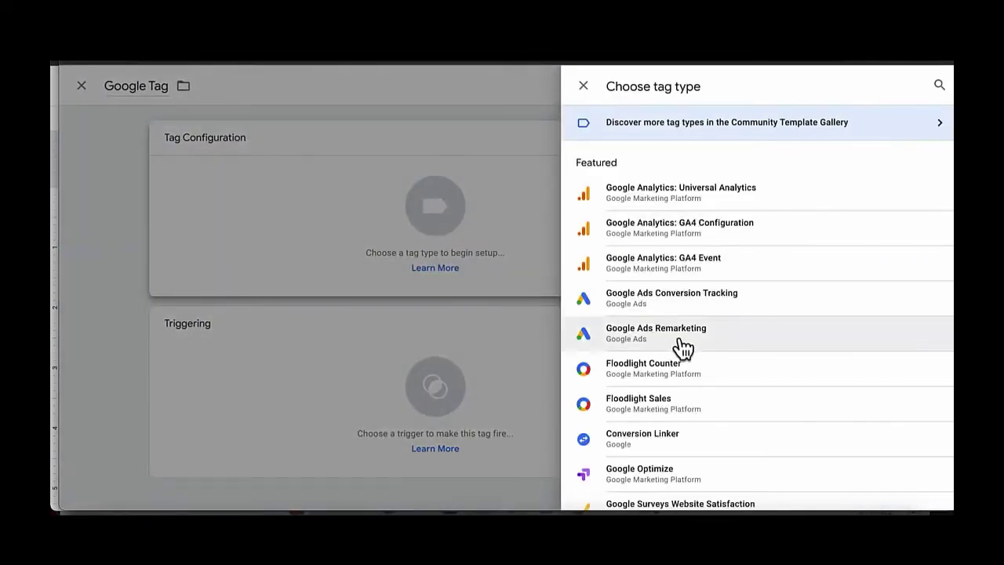
{"action": "left_click", "coordinate": [687, 345]}
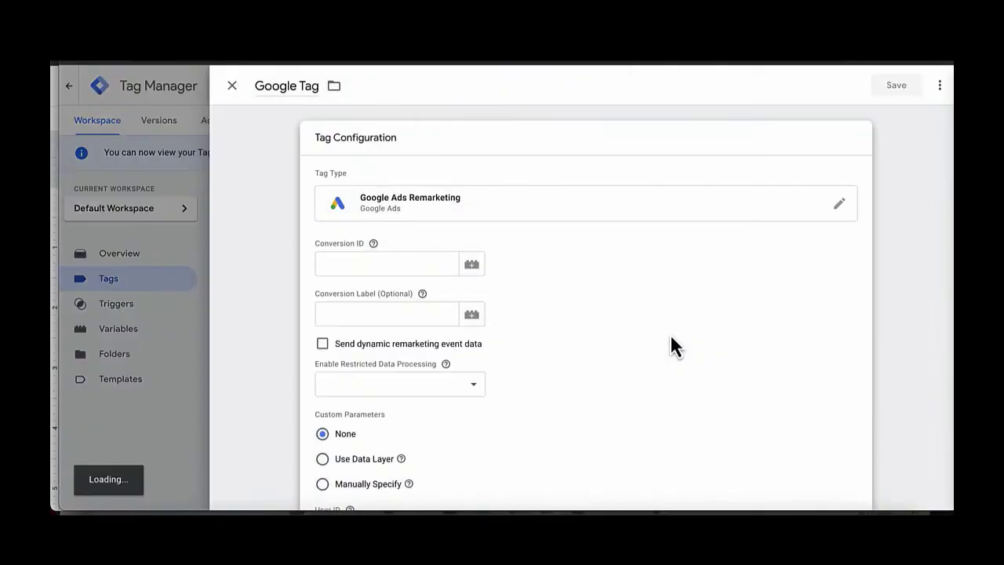
{"action": "left_click", "coordinate": [395, 290]}
{"action": "key", "text": "ctrl+v"}
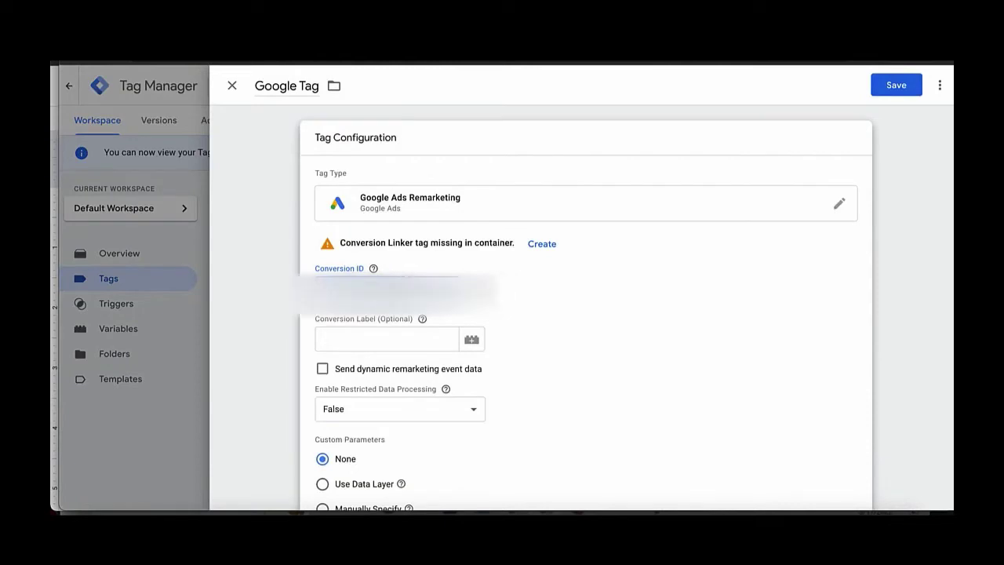
Set the tag to fire on the All Pages trigger and save the tag.
{"action": "scroll", "coordinate": [571, 304], "scroll_direction": "down", "scroll_amount": 2}
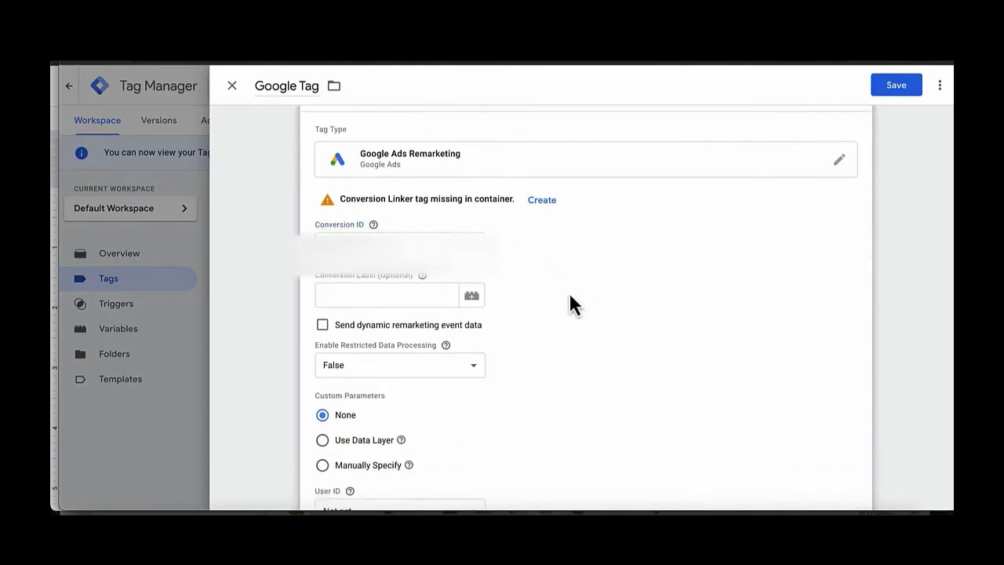
{"action": "scroll", "coordinate": [571, 305], "scroll_direction": "down", "scroll_amount": 4}
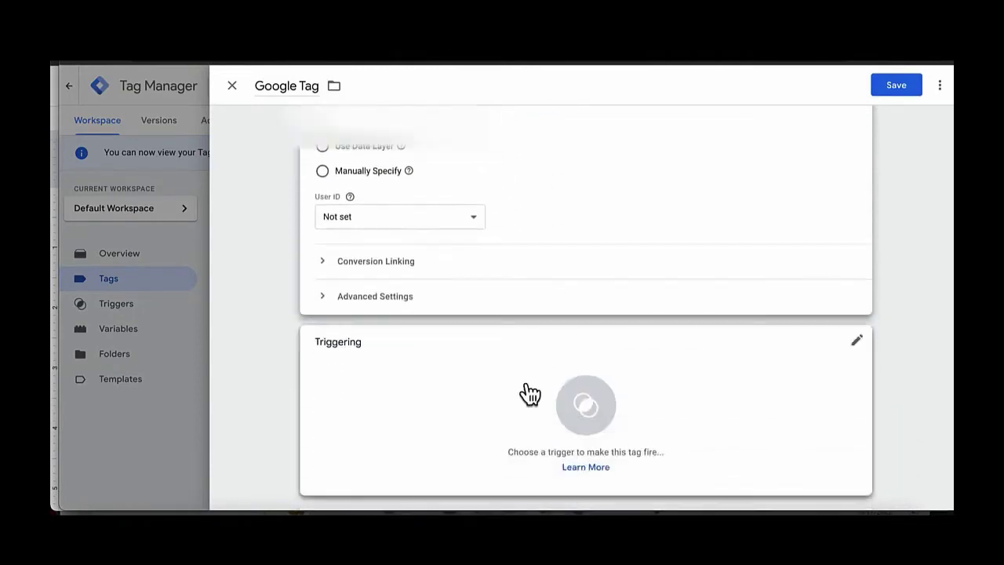
{"action": "left_click", "coordinate": [531, 414]}
{"action": "left_click", "coordinate": [531, 414]}
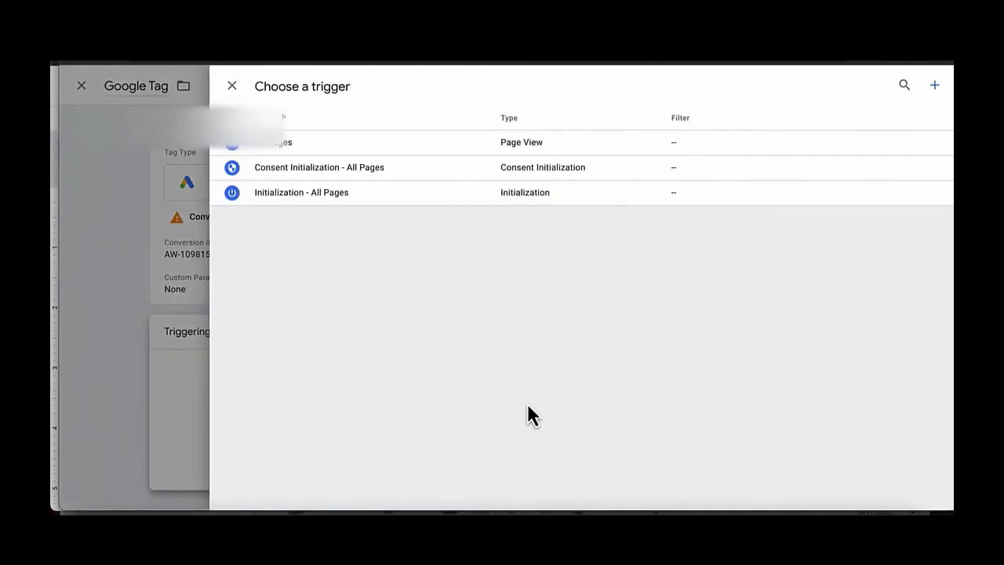
{"action": "left_click", "coordinate": [306, 152]}
{"action": "left_click", "coordinate": [893, 88]}
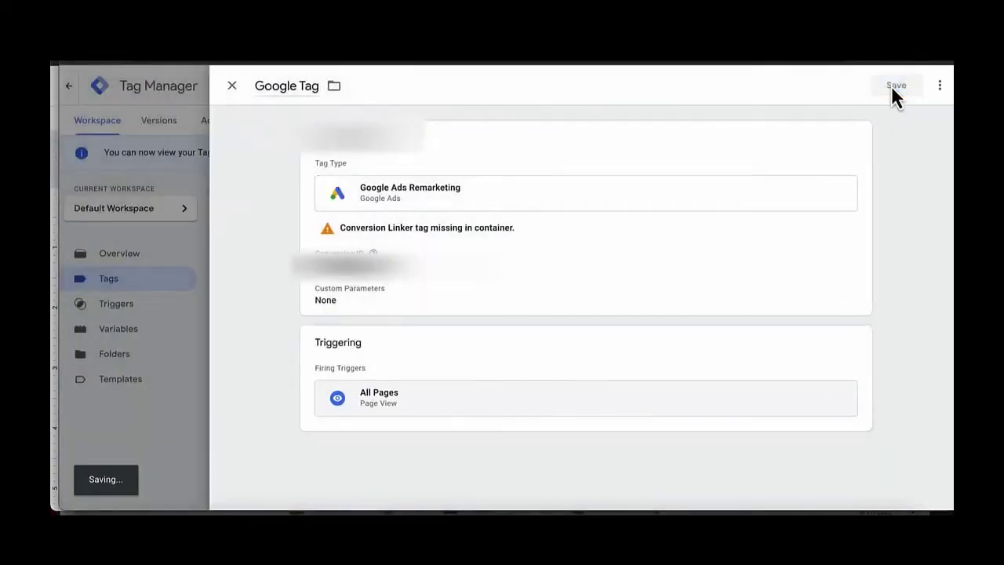
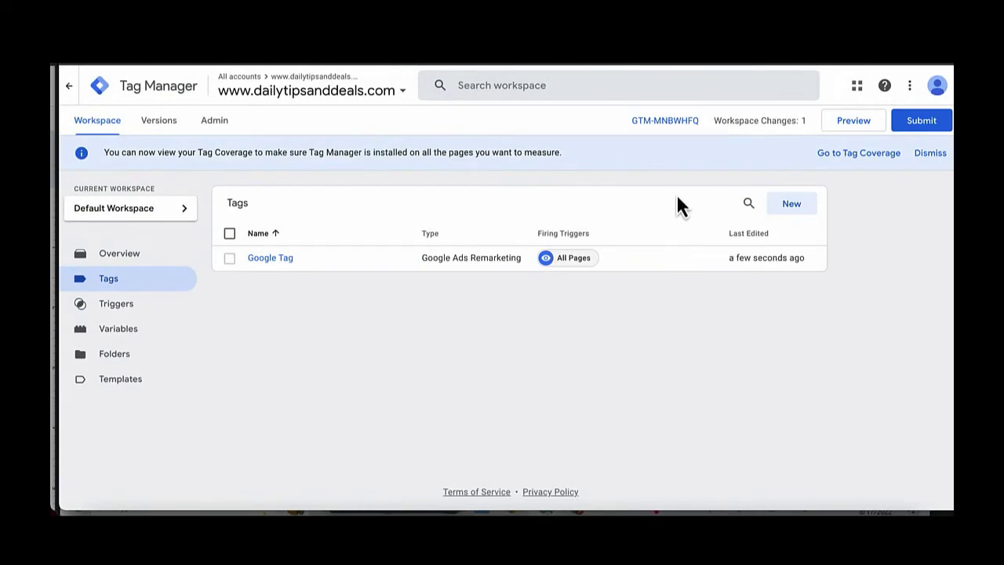
{"action": "left_click", "coordinate": [851, 124]}
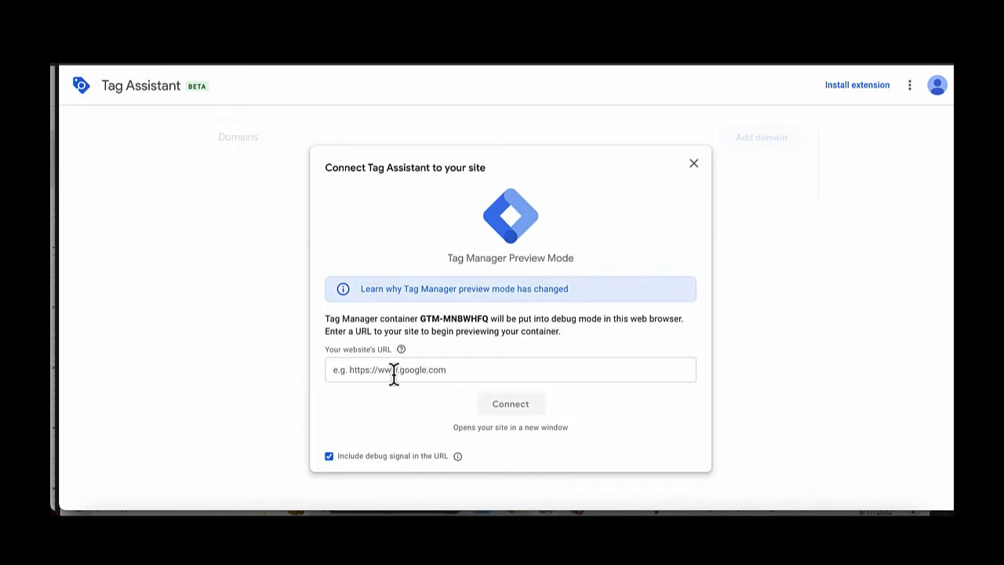
{"action": "left_click", "coordinate": [394, 375]}
{"action": "type", "text": "https://www.dailytipsanddeals.com/acalp3/"}
{"action": "left_click", "coordinate": [506, 411]}
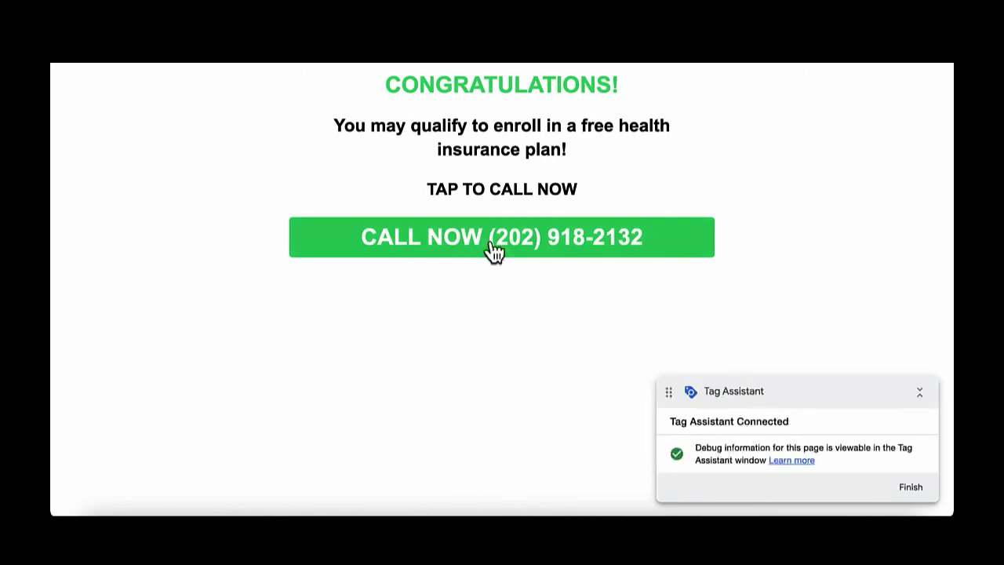
Test the page's call button, check the tags fired in the Tag Assistant summary, and return to the Tag Manager workspace.
{"action": "left_click", "coordinate": [431, 248]}
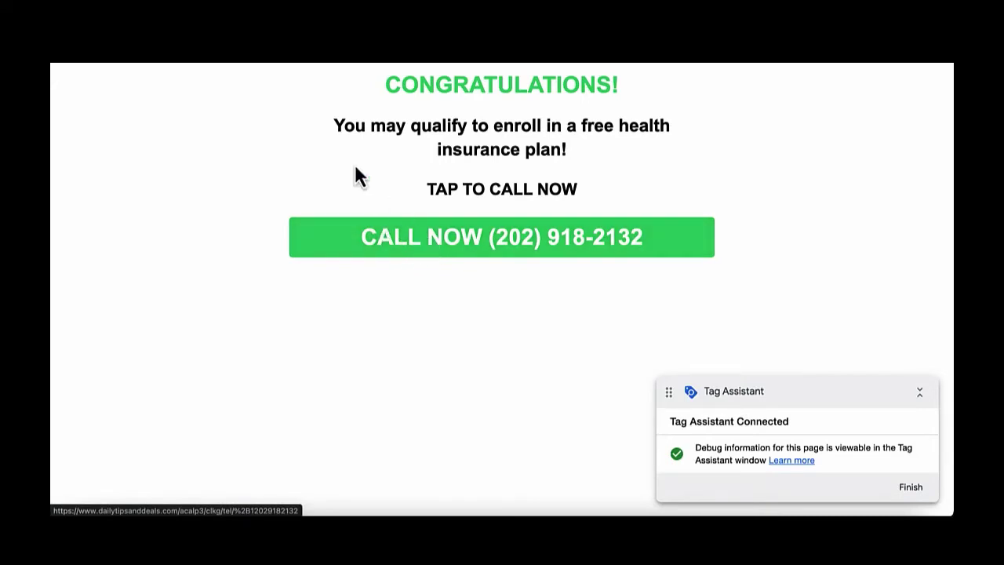
{"action": "left_click", "coordinate": [596, 151]}
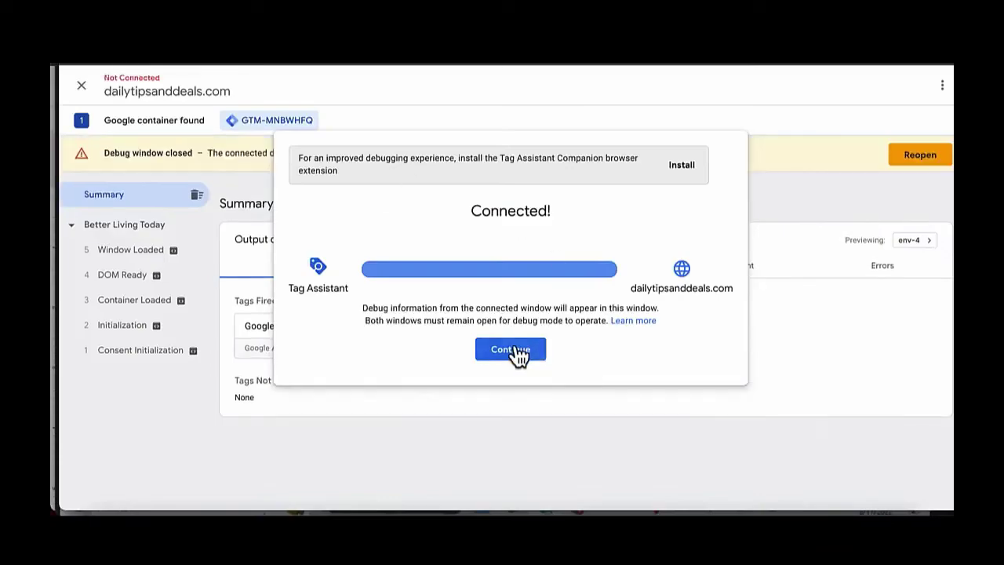
{"action": "left_click", "coordinate": [511, 349]}
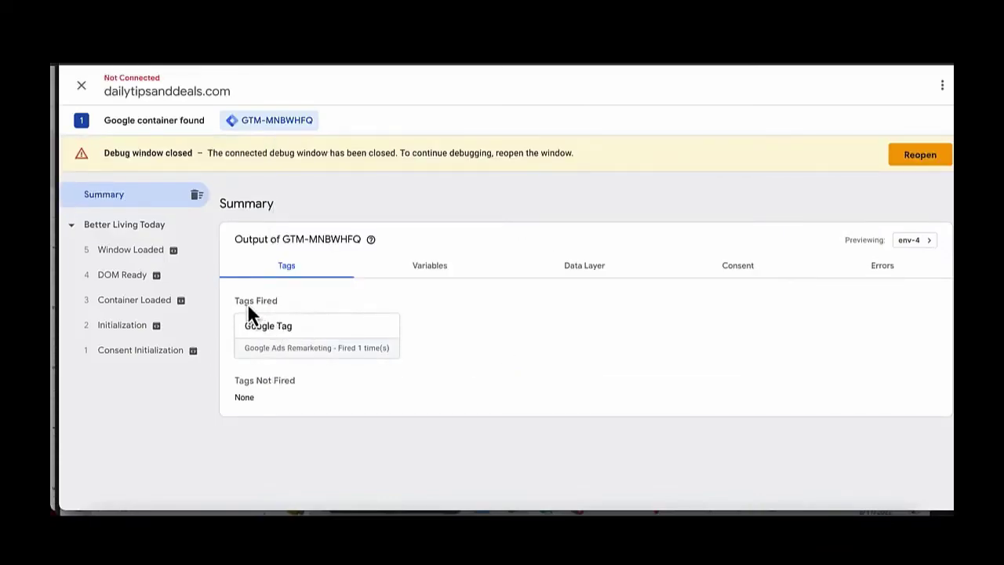
{"action": "left_click", "coordinate": [337, 357]}
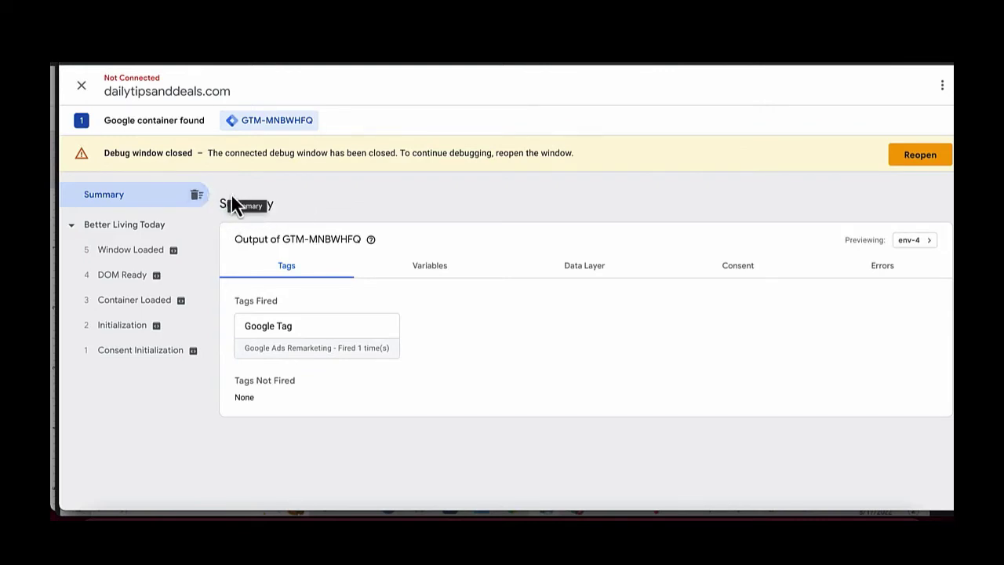
{"action": "left_click", "coordinate": [83, 85]}
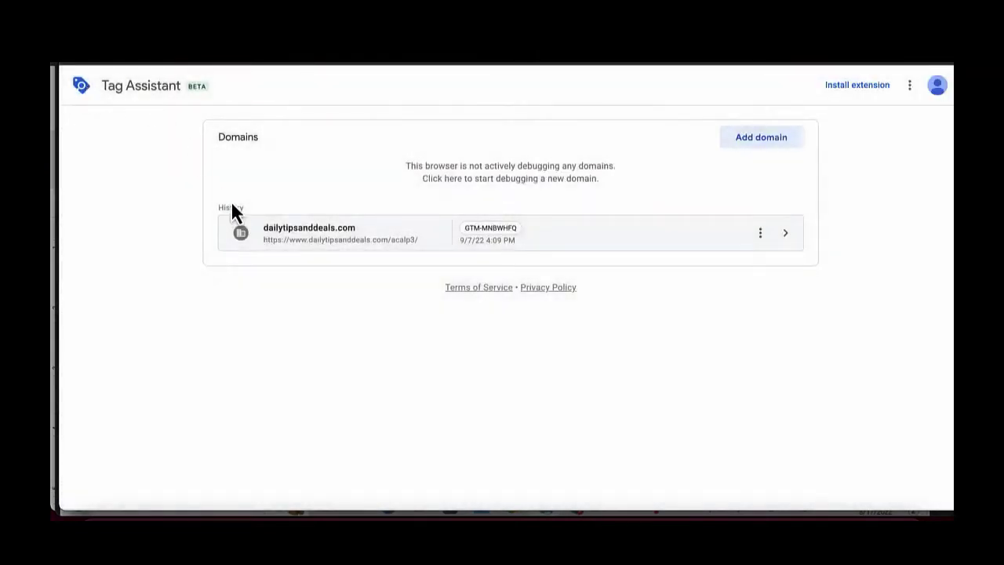
{"action": "left_click", "coordinate": [471, 62]}
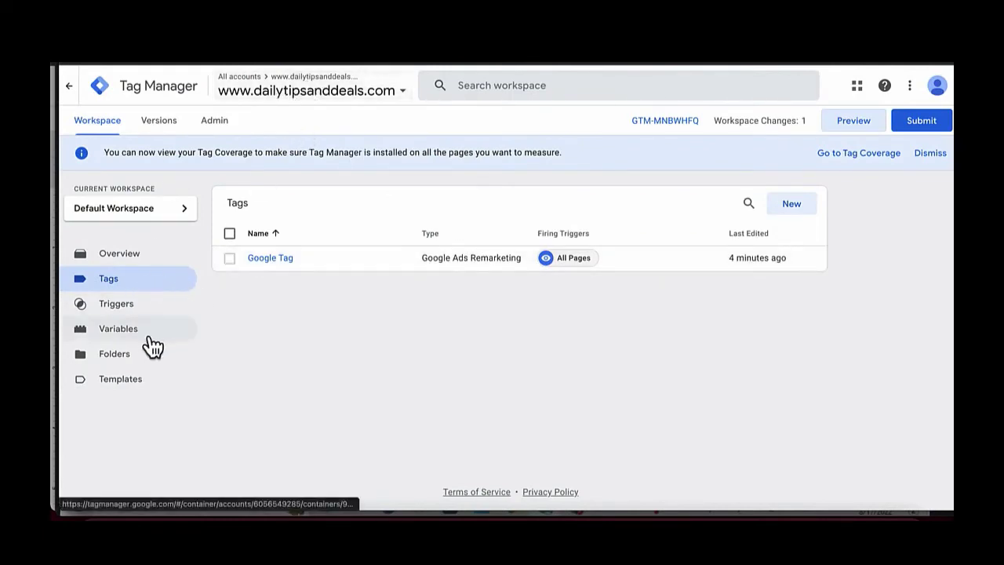
Enable the built-in variables Click Element, Click Classes, Click ID, Click Target, Click URL and Click Text.
{"action": "left_click", "coordinate": [126, 340]}
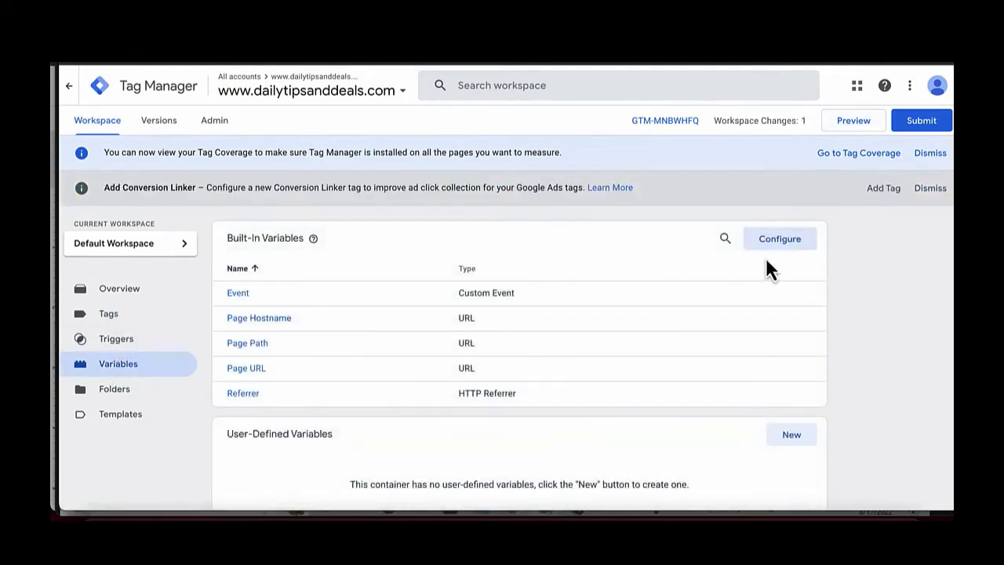
{"action": "scroll", "coordinate": [765, 266], "scroll_direction": "down", "scroll_amount": 1}
{"action": "left_click", "coordinate": [800, 184]}
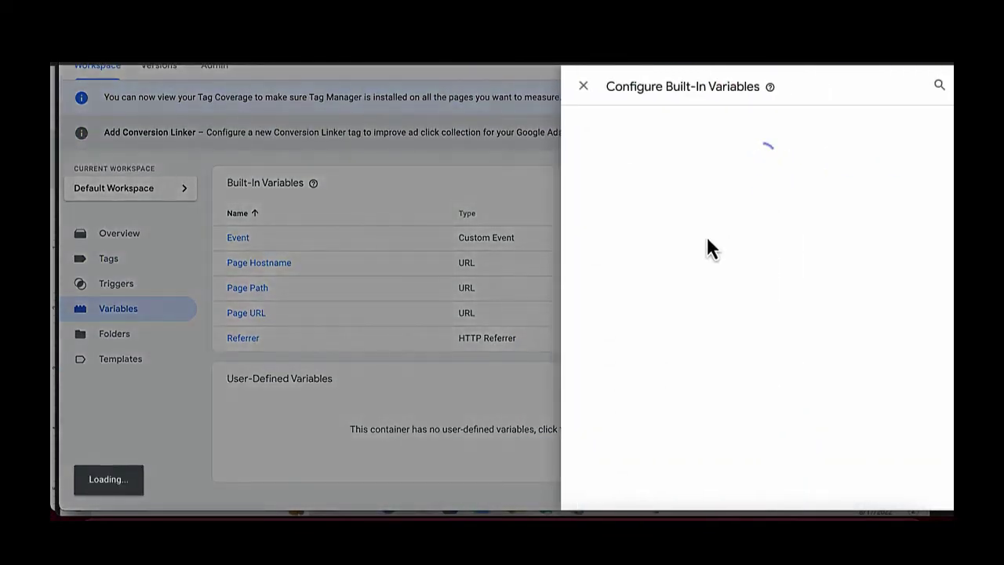
{"action": "scroll", "coordinate": [648, 290], "scroll_direction": "down", "scroll_amount": 4}
{"action": "scroll", "coordinate": [635, 298], "scroll_direction": "down", "scroll_amount": 3}
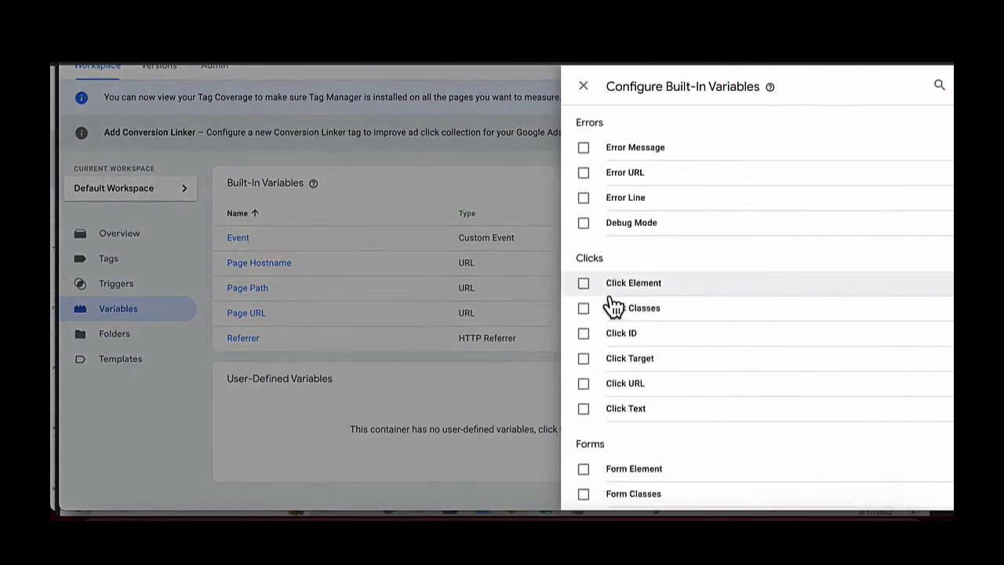
{"action": "left_click", "coordinate": [584, 284]}
{"action": "left_click", "coordinate": [584, 308]}
{"action": "left_click", "coordinate": [584, 333]}
{"action": "left_click", "coordinate": [584, 359]}
{"action": "left_click", "coordinate": [584, 384]}
{"action": "left_click", "coordinate": [584, 409]}
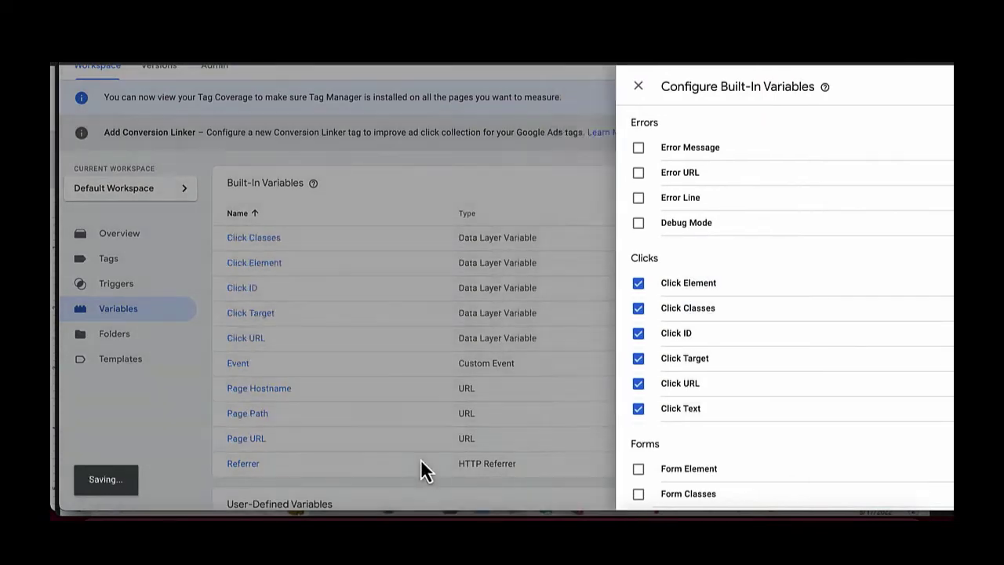
{"action": "left_click", "coordinate": [421, 468]}
{"action": "scroll", "coordinate": [421, 469], "scroll_direction": "down", "scroll_amount": 3}
{"action": "scroll", "coordinate": [422, 468], "scroll_direction": "up", "scroll_amount": 1}
{"action": "scroll", "coordinate": [424, 464], "scroll_direction": "up", "scroll_amount": 2}
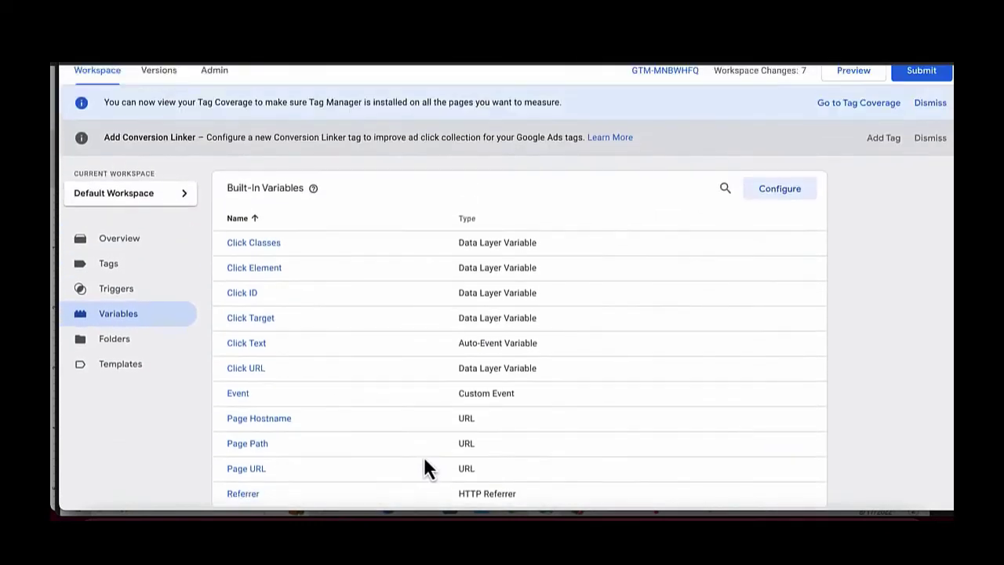
{"action": "scroll", "coordinate": [363, 352], "scroll_direction": "up", "scroll_amount": 1}
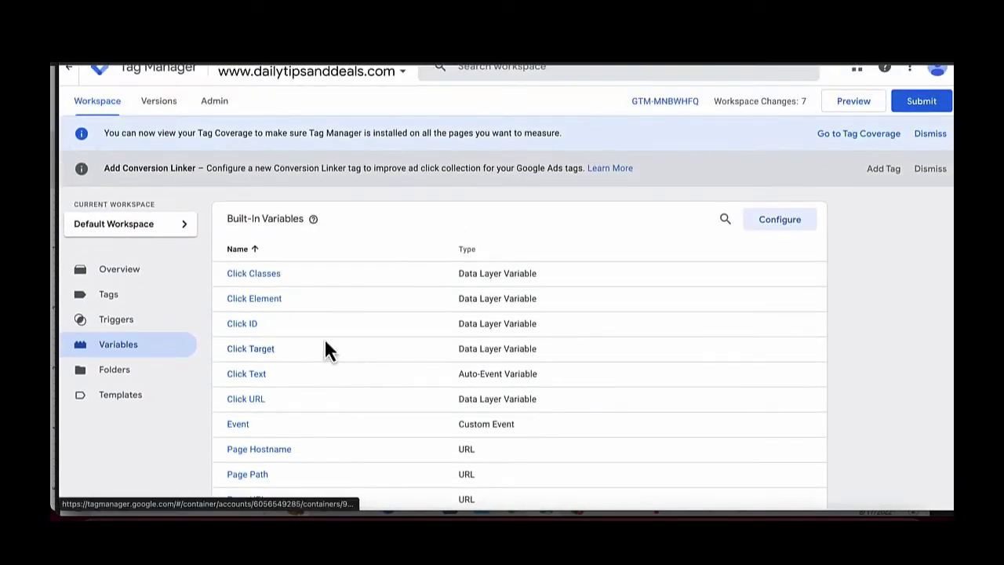
Create and save a trigger named Click CTA of type Click - All Elements that fires on all clicks.
{"action": "scroll", "coordinate": [324, 345], "scroll_direction": "down", "scroll_amount": 1}
{"action": "left_click", "coordinate": [116, 266]}
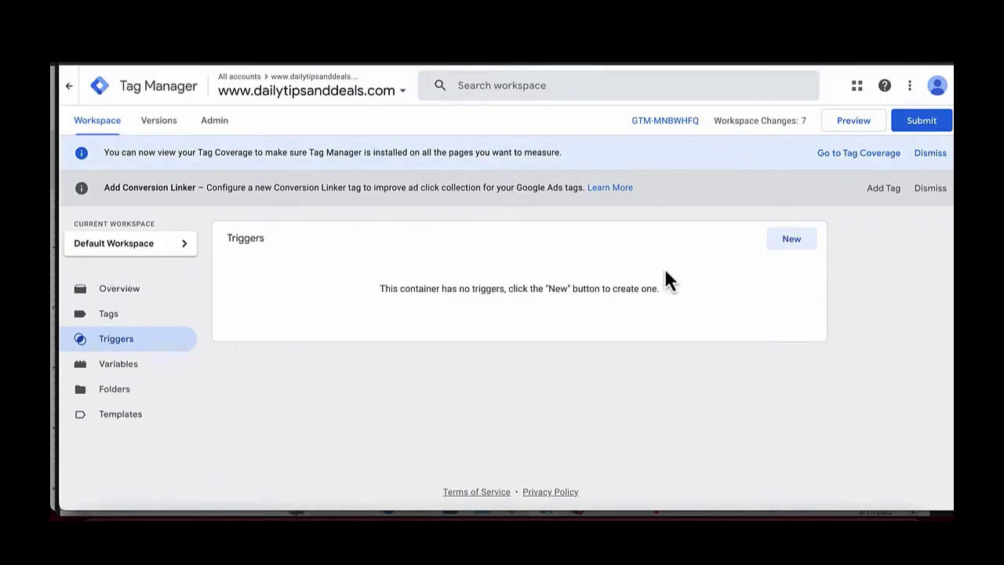
{"action": "left_click", "coordinate": [792, 240]}
{"action": "left_click", "coordinate": [314, 88]}
{"action": "type", "text": "Click CTA"}
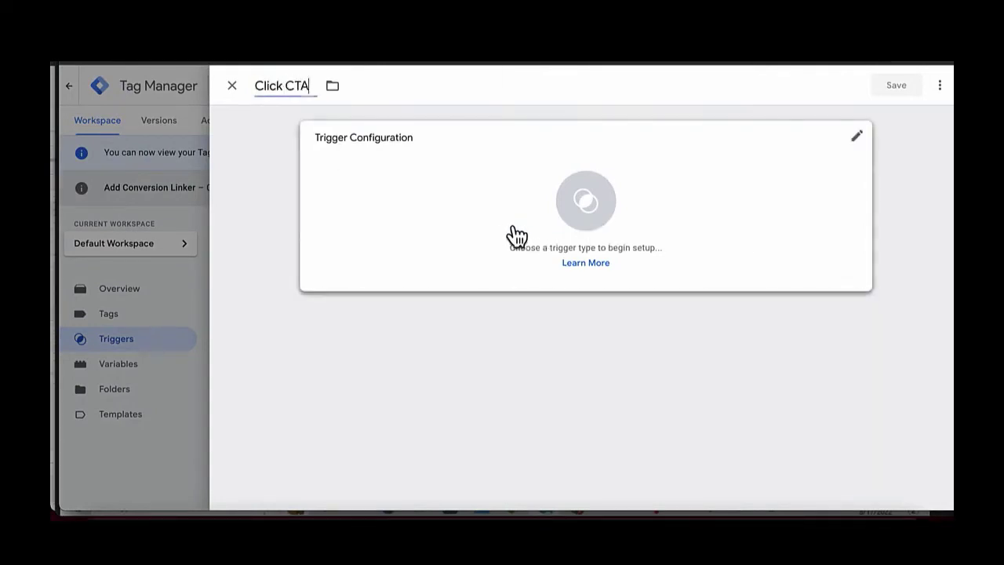
{"action": "left_click", "coordinate": [446, 212]}
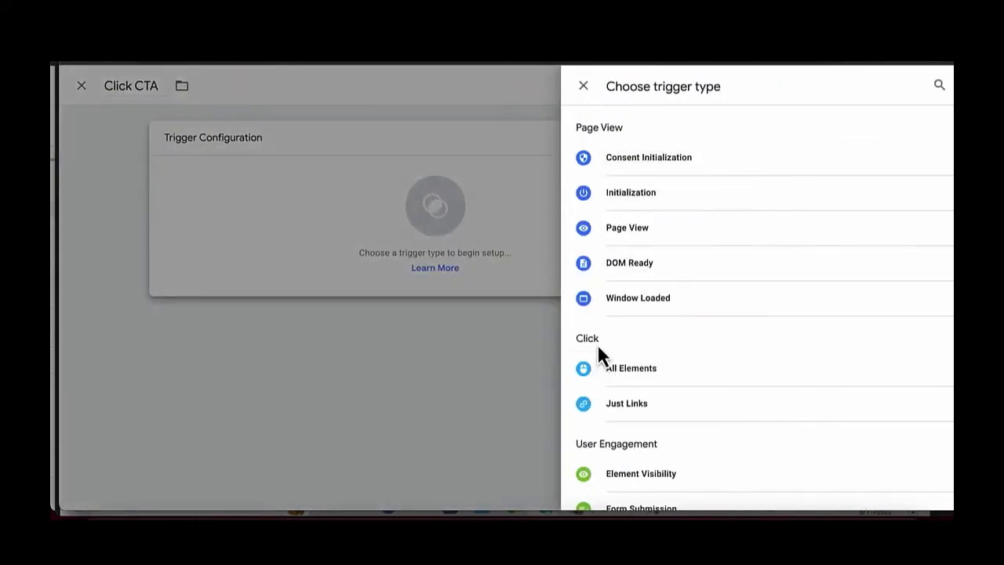
{"action": "left_click", "coordinate": [632, 369]}
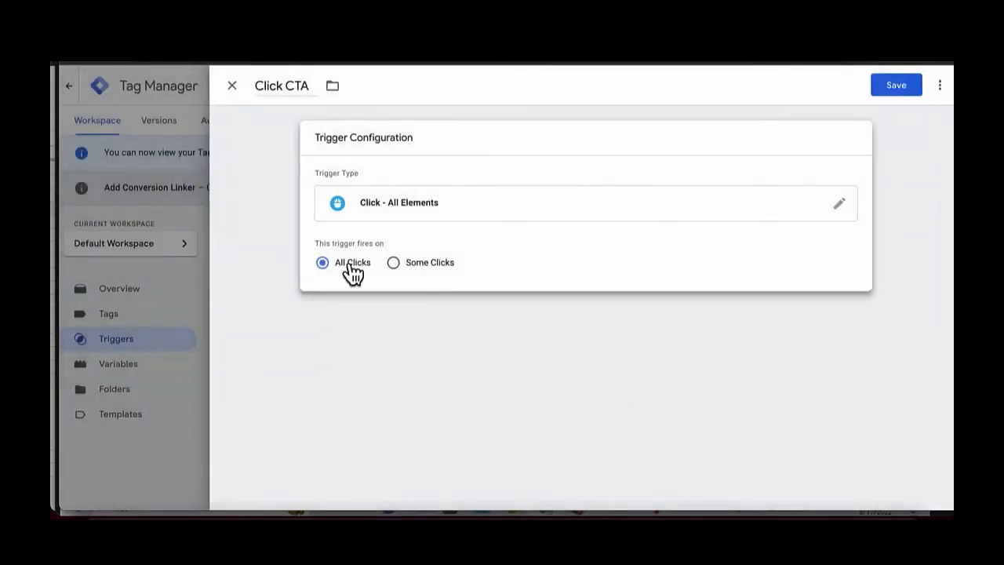
{"action": "left_click", "coordinate": [898, 87]}
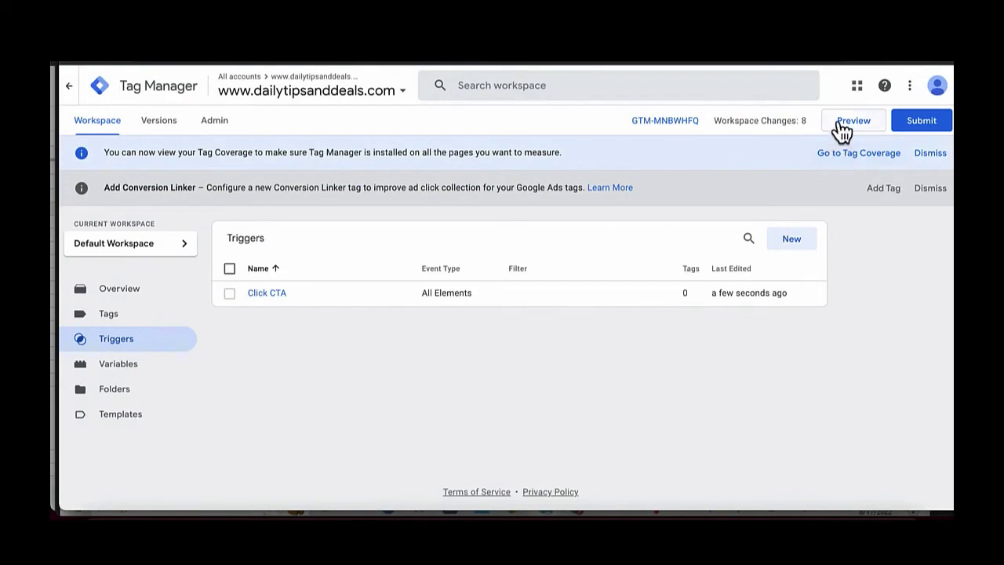
{"action": "left_click", "coordinate": [843, 126]}
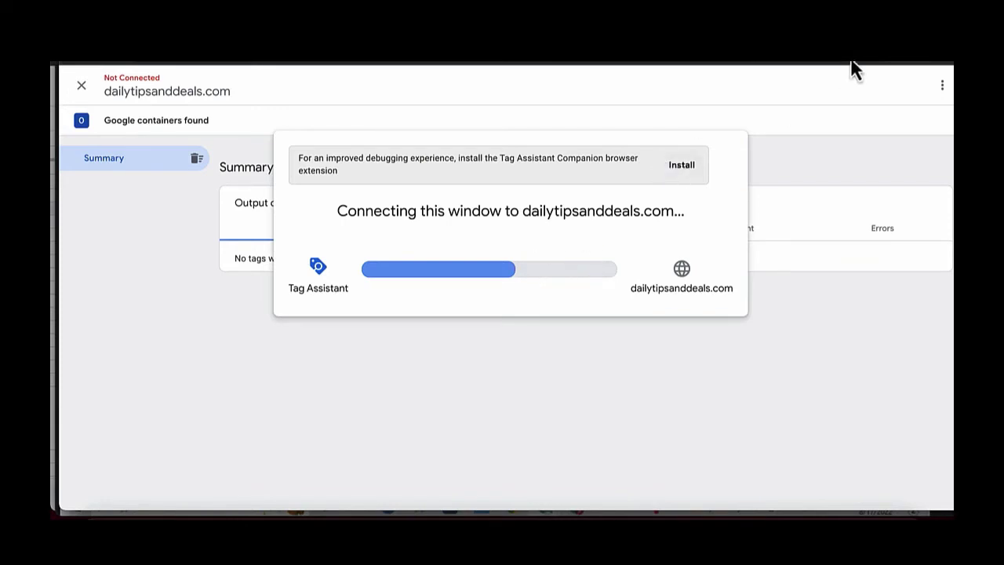
{"action": "left_click", "coordinate": [824, 69]}
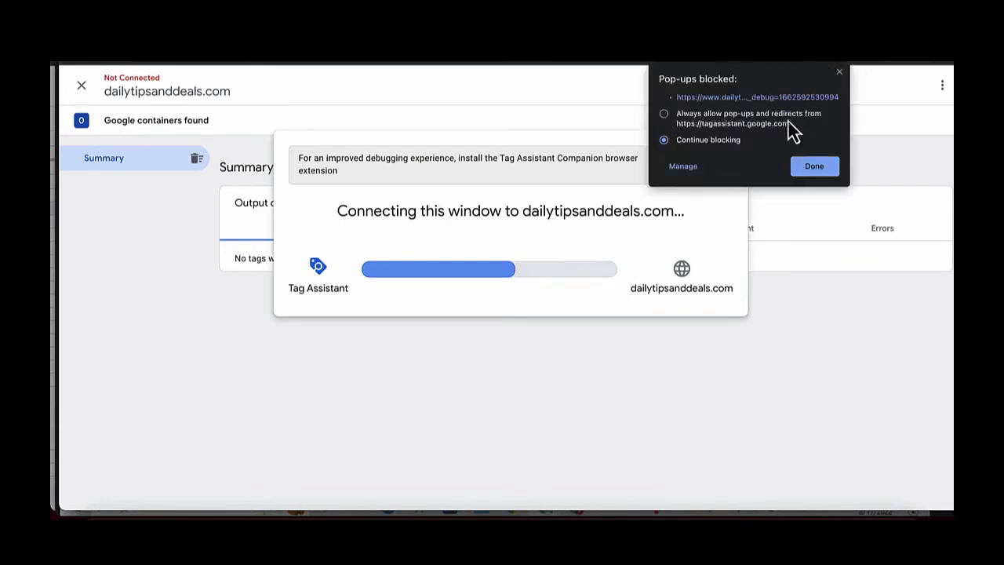
{"action": "left_click", "coordinate": [764, 128]}
{"action": "left_click", "coordinate": [808, 168]}
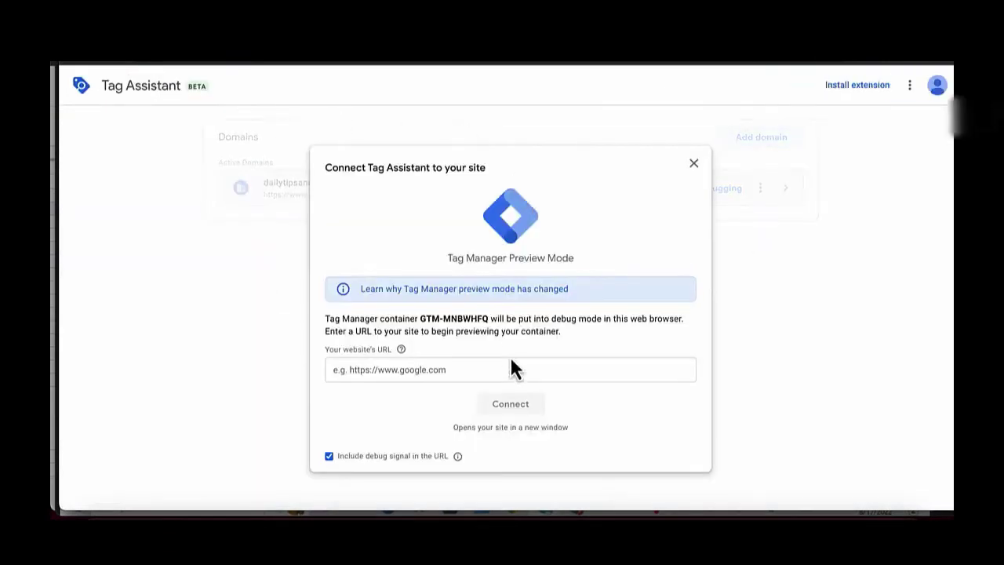
Connect Tag Assistant to the landing page URL again and activate the page's call button to record a click event.
{"action": "left_click", "coordinate": [496, 369]}
{"action": "key", "text": "ctrl+v"}
{"action": "left_click", "coordinate": [511, 404]}
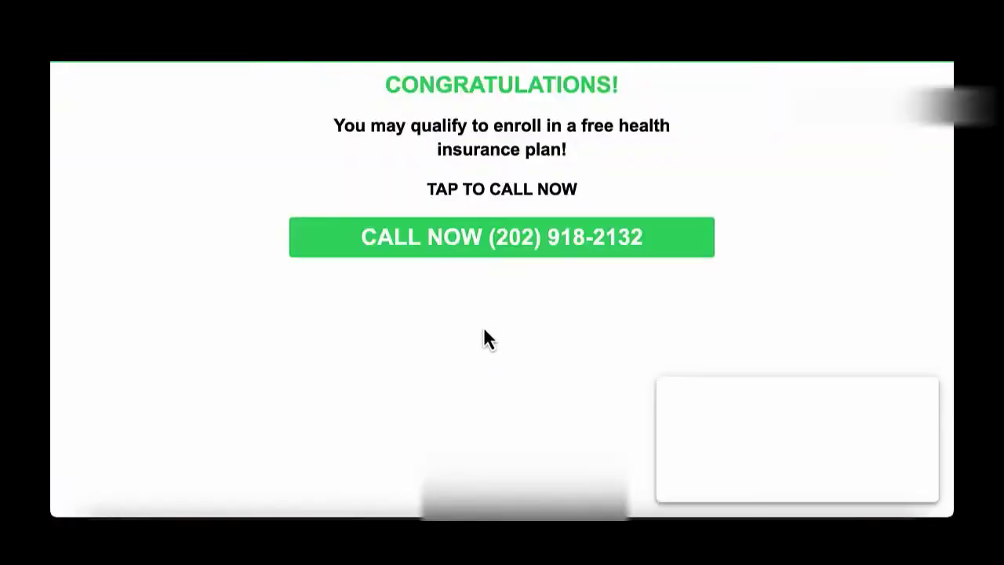
{"action": "left_click", "coordinate": [436, 240]}
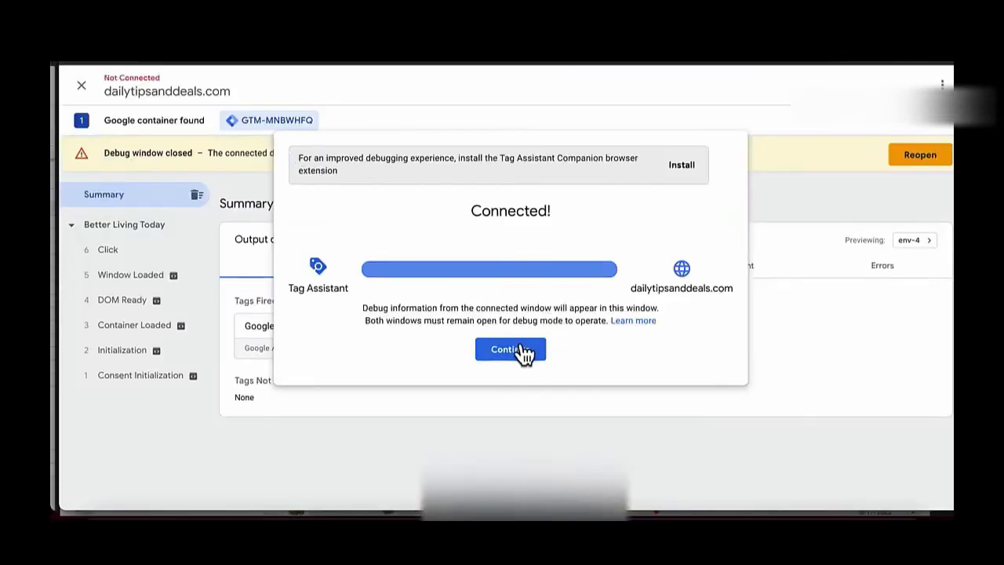
Examine the recorded Click event's variables in Tag Assistant and highlight CALL in the Click Text value.
{"action": "left_click", "coordinate": [523, 354]}
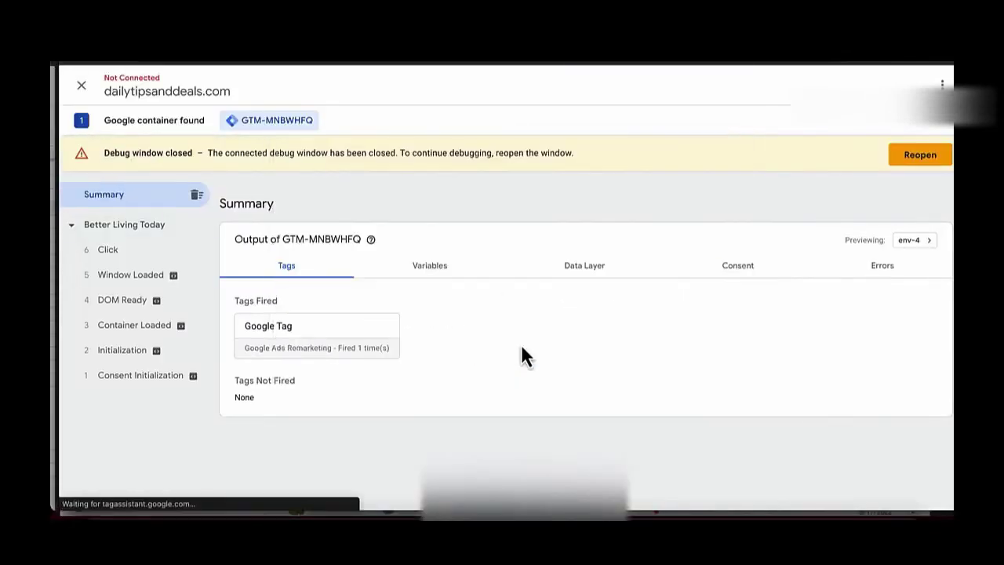
{"action": "left_click", "coordinate": [135, 251]}
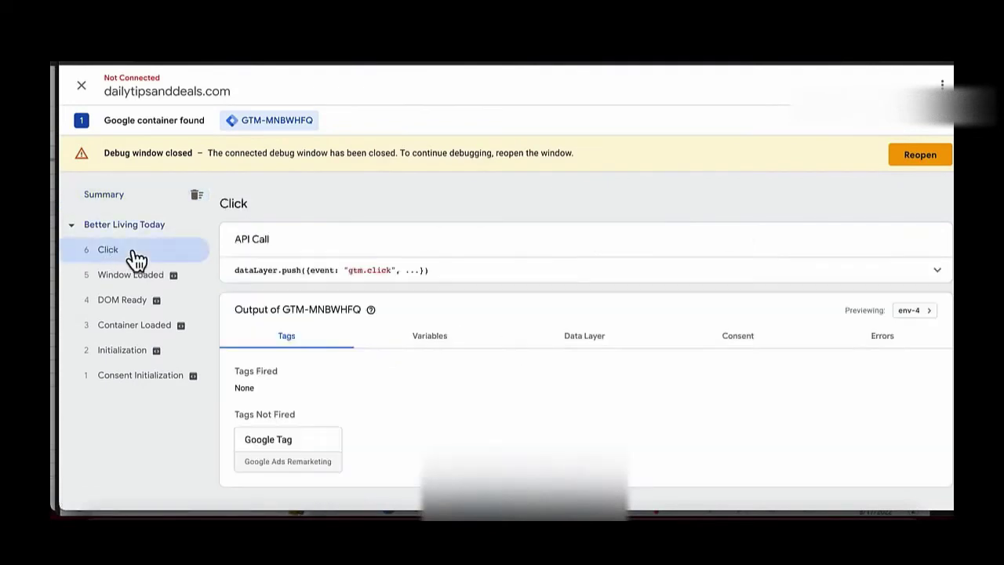
{"action": "left_click", "coordinate": [444, 340]}
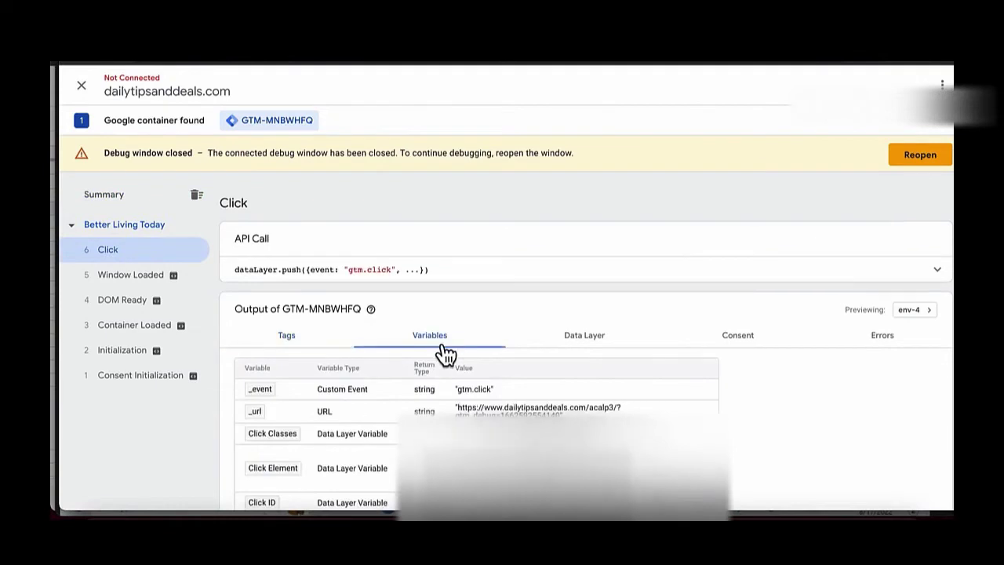
{"action": "scroll", "coordinate": [443, 349], "scroll_direction": "down", "scroll_amount": 5}
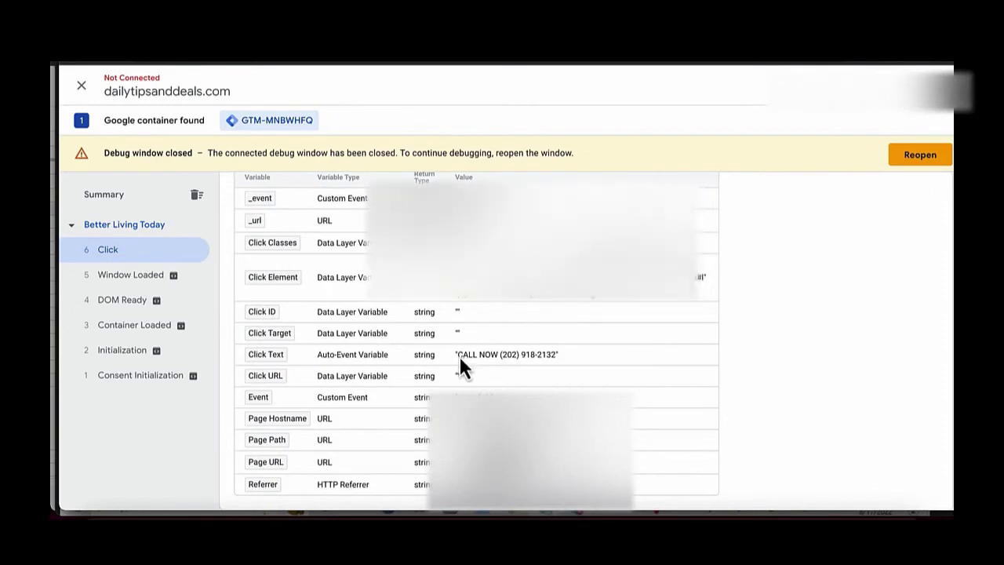
{"action": "scroll", "coordinate": [633, 317], "scroll_direction": "up", "scroll_amount": 1}
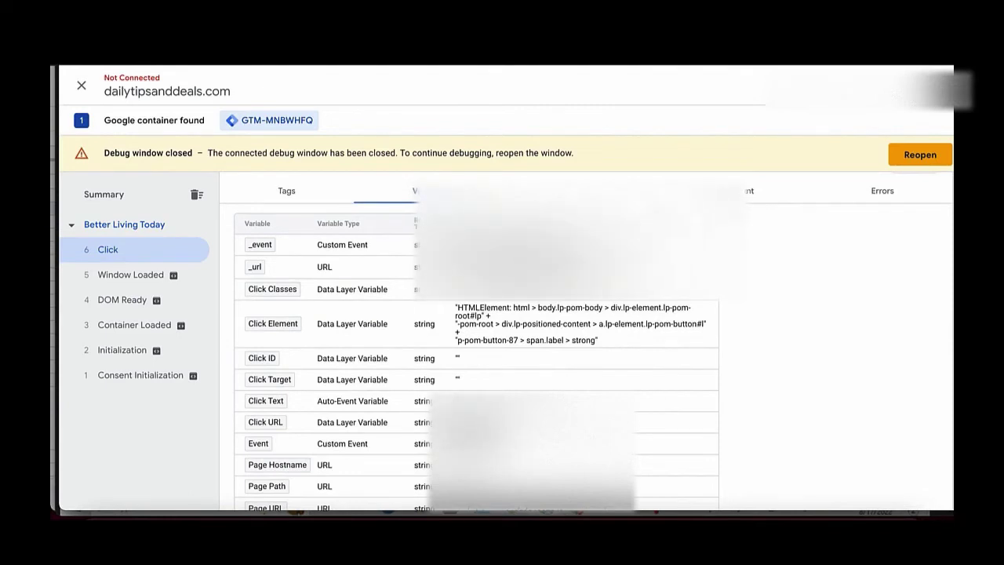
{"action": "left_click", "coordinate": [477, 409]}
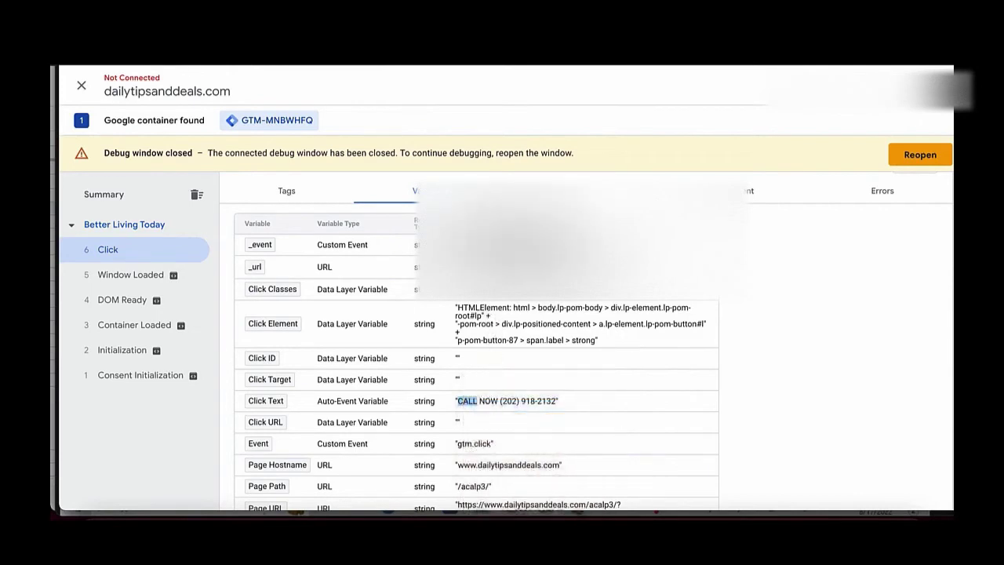
Back in Tag Manager, change the Click CTA trigger to fire on Some Clicks where Click Text contains CALL.
{"action": "key", "text": "ctrl+Tab"}
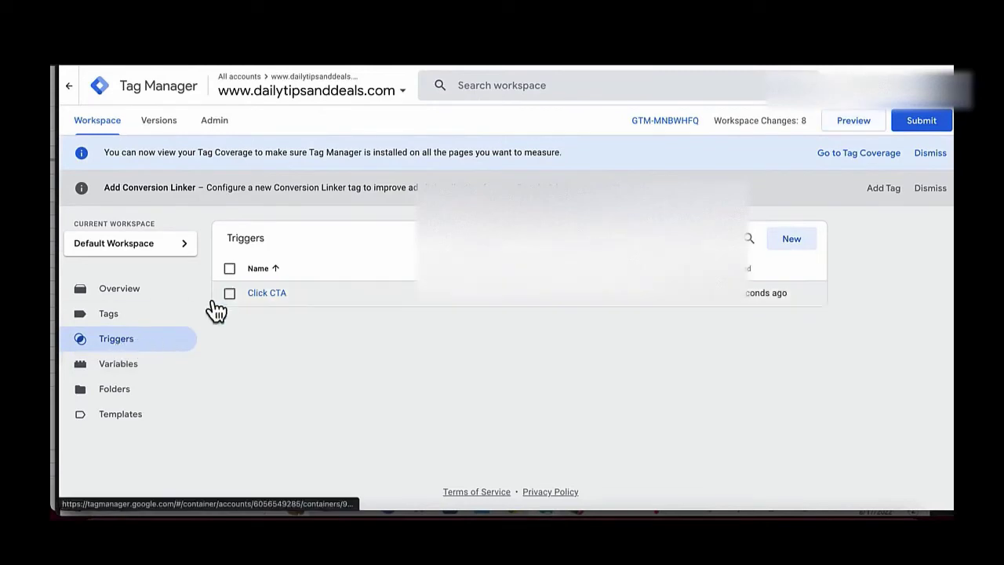
{"action": "left_click", "coordinate": [271, 295]}
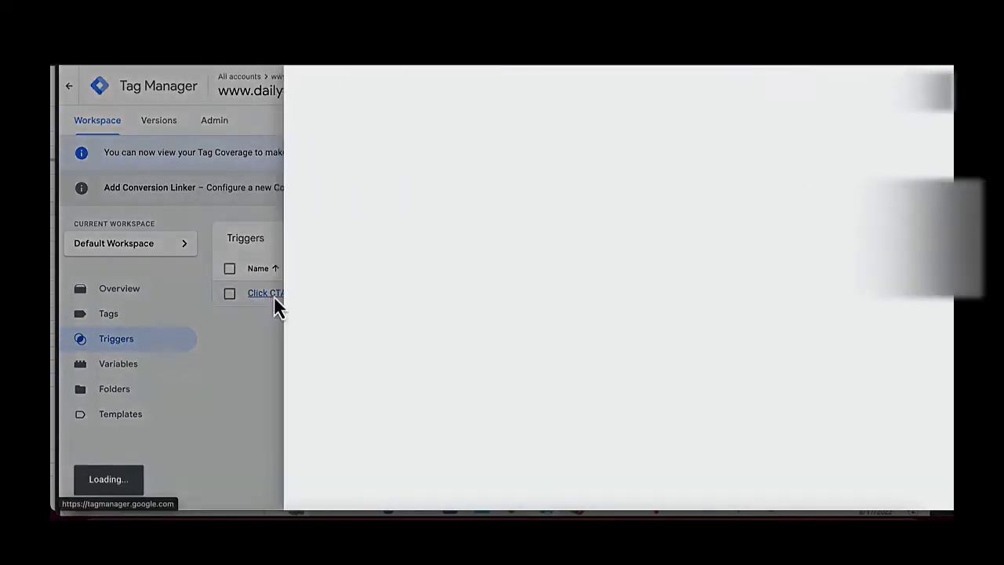
{"action": "left_click", "coordinate": [372, 299]}
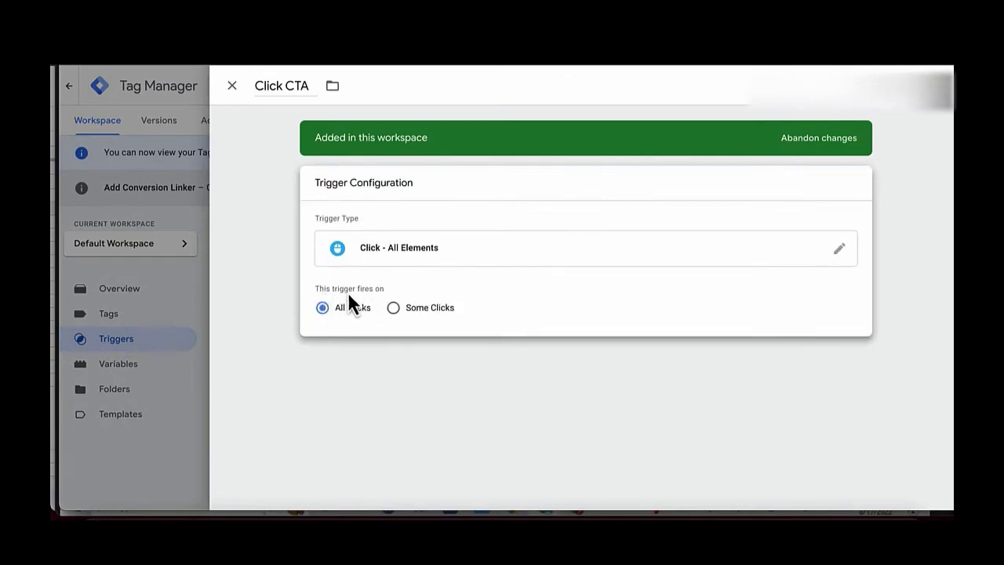
{"action": "left_click", "coordinate": [418, 309]}
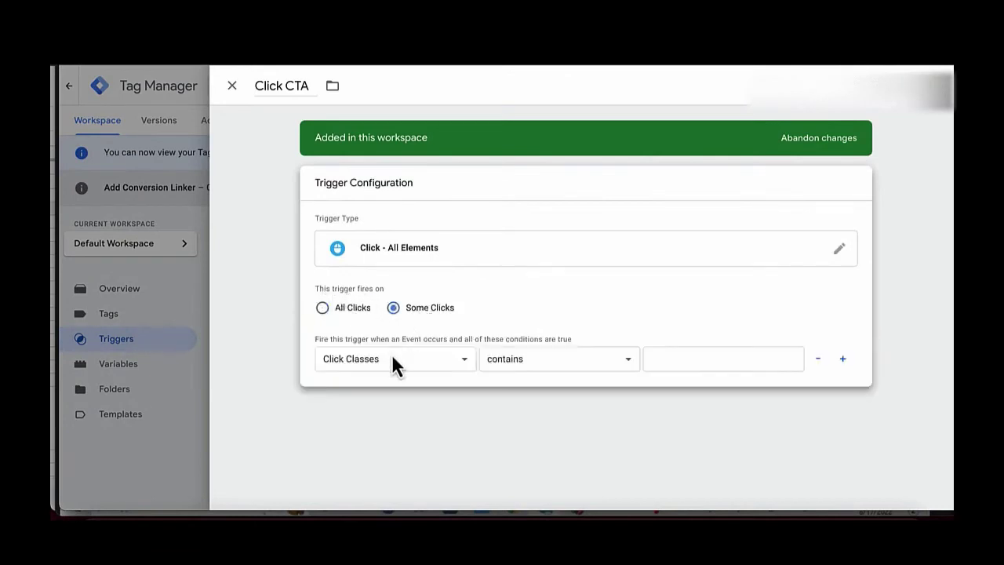
{"action": "left_click", "coordinate": [379, 361]}
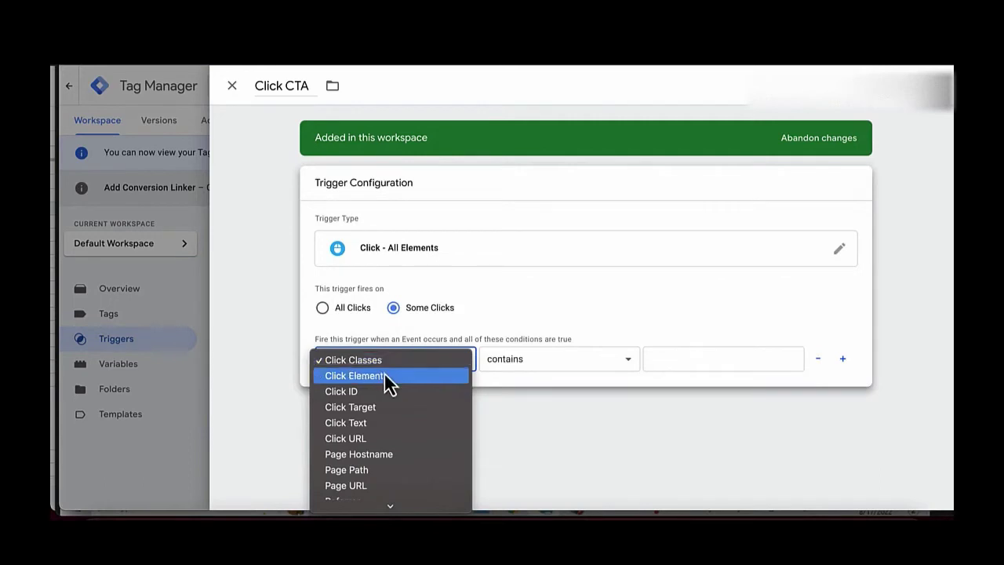
{"action": "left_click", "coordinate": [492, 322]}
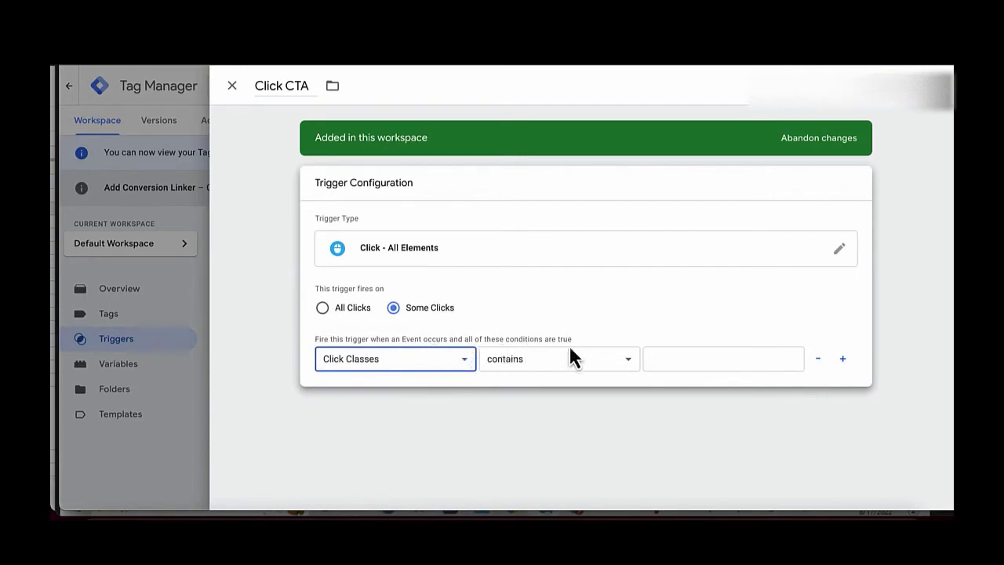
{"action": "left_click", "coordinate": [416, 360]}
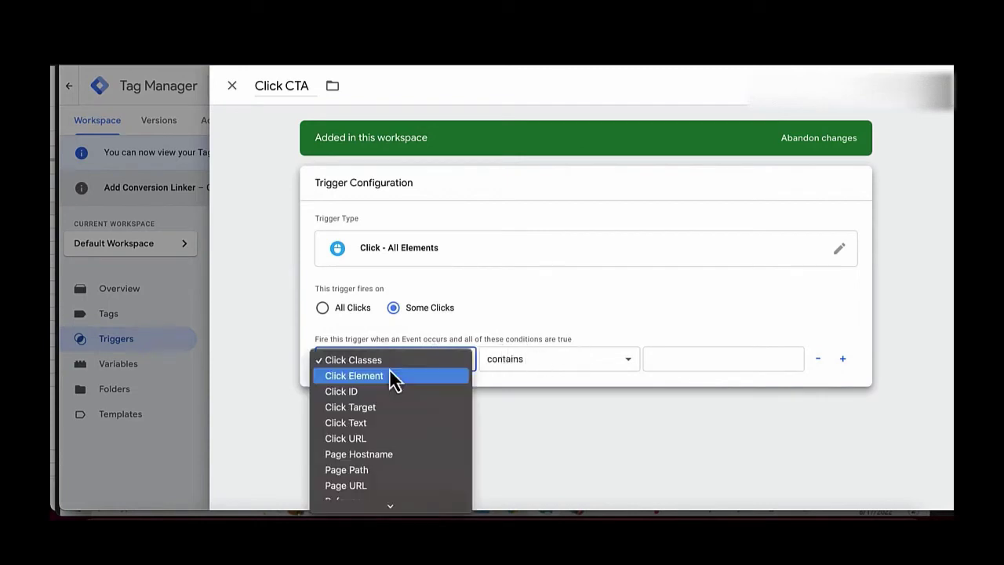
{"action": "left_click", "coordinate": [414, 423]}
{"action": "left_click", "coordinate": [685, 350]}
{"action": "type", "text": "CALL"}
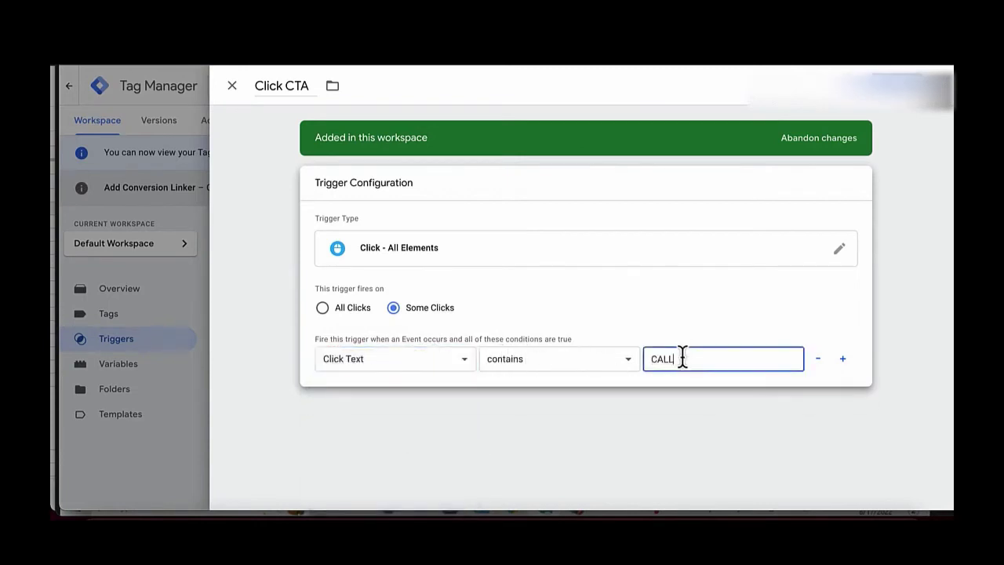
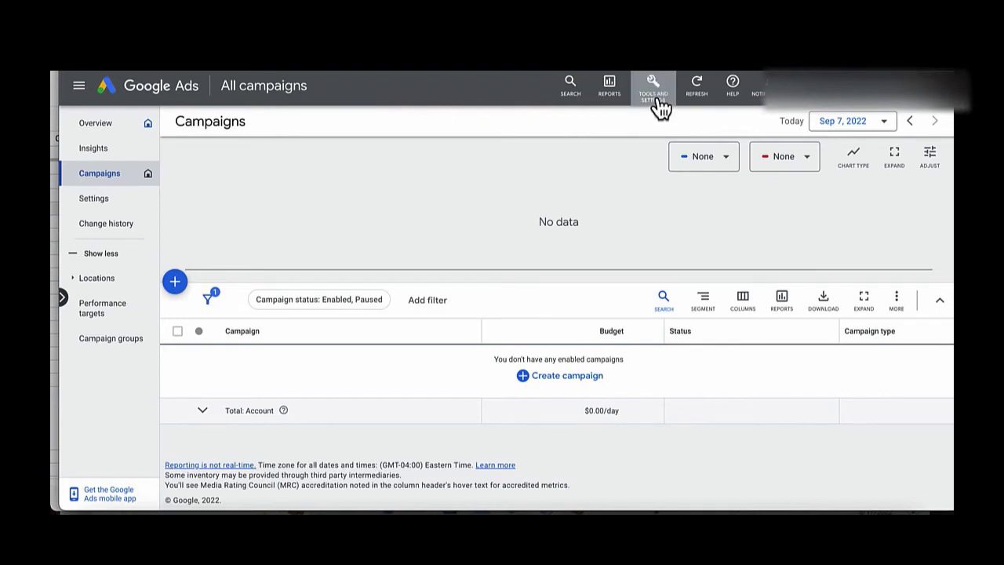
In Google Ads, start a new conversion action of the Website kind from the Conversions settings.
{"action": "left_click", "coordinate": [659, 104]}
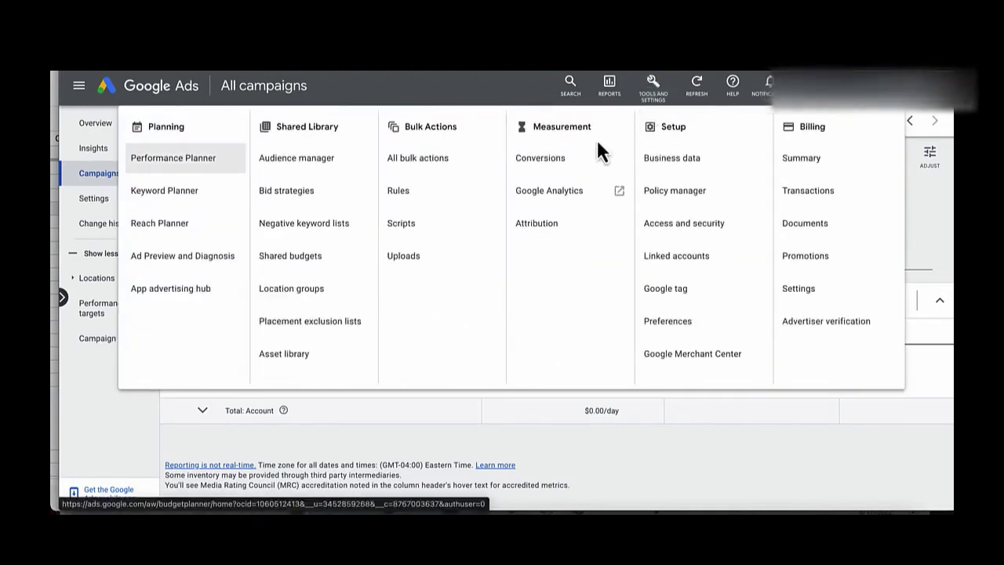
{"action": "left_click", "coordinate": [544, 165]}
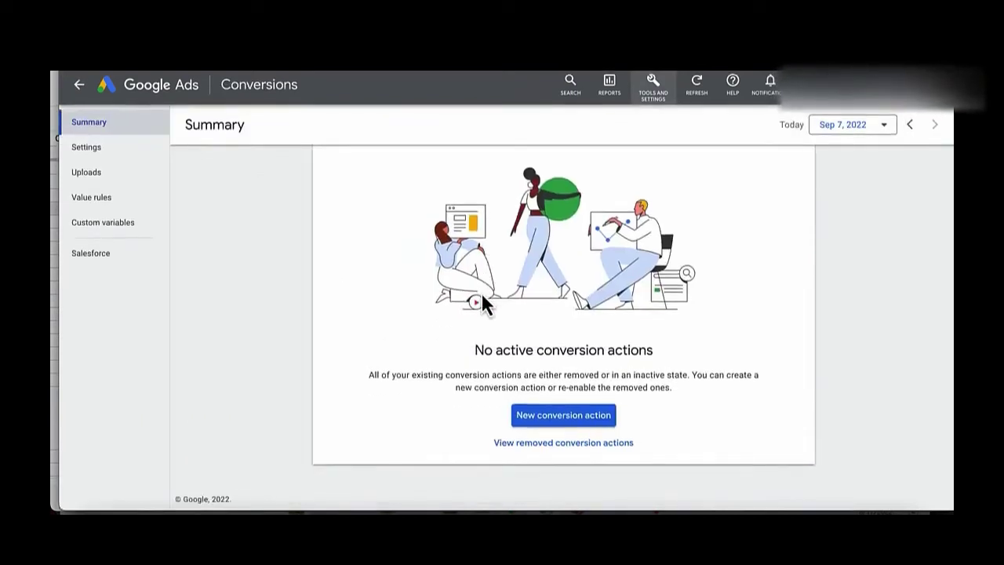
{"action": "left_click", "coordinate": [545, 418]}
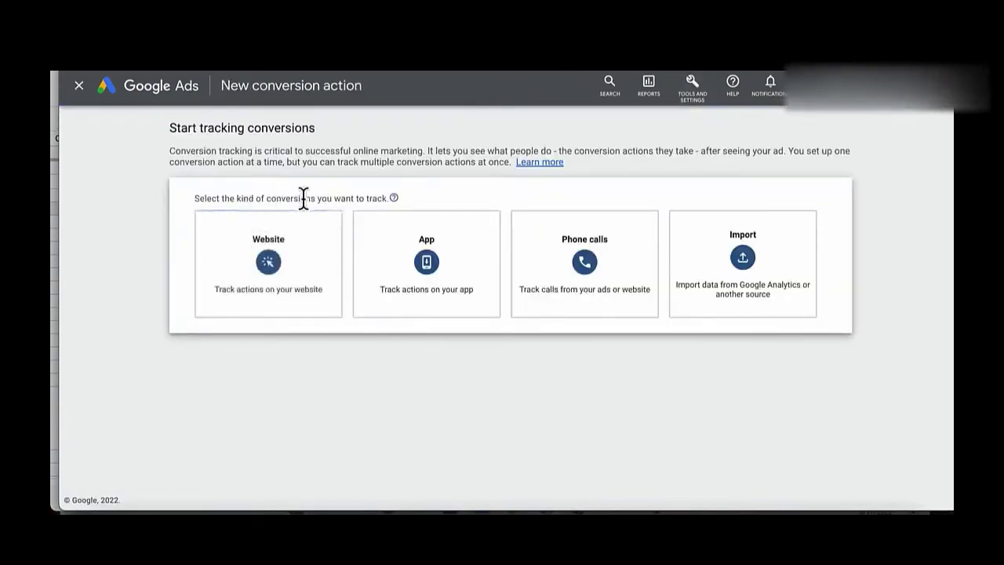
{"action": "mouse_move", "coordinate": [269, 278]}
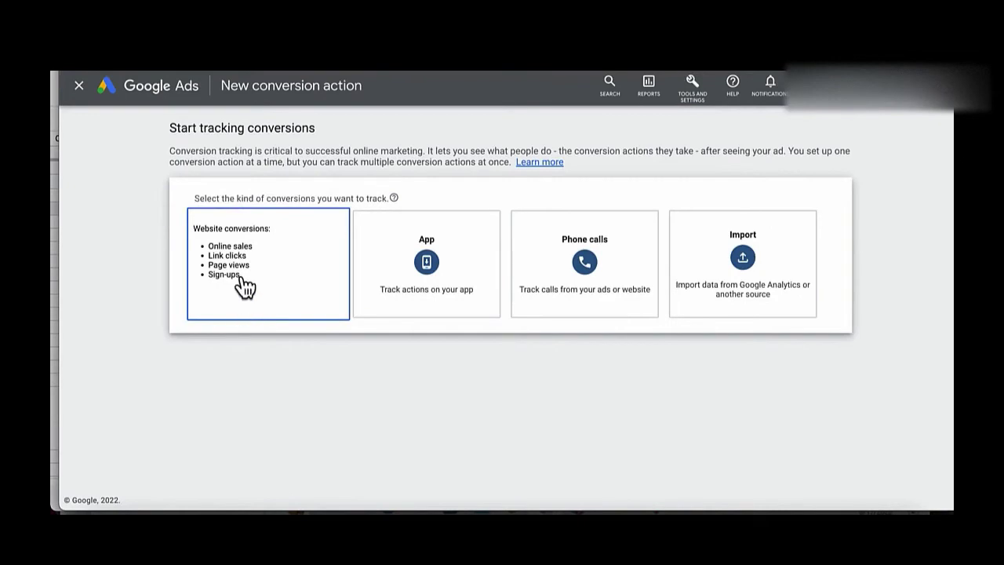
{"action": "left_click", "coordinate": [243, 287]}
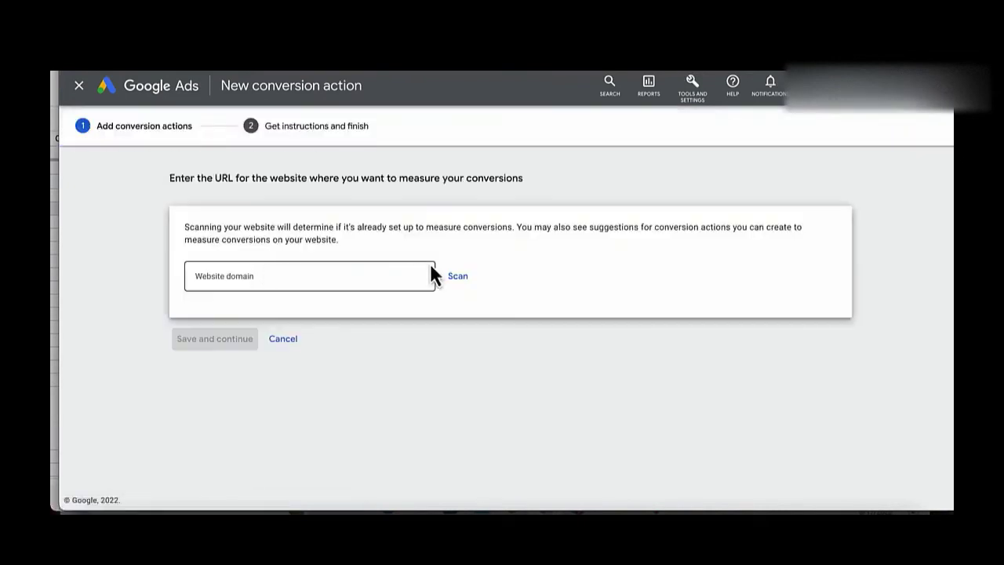
{"action": "left_click", "coordinate": [347, 277]}
{"action": "type", "text": "https://www.dailytipsanddeals.com/"}
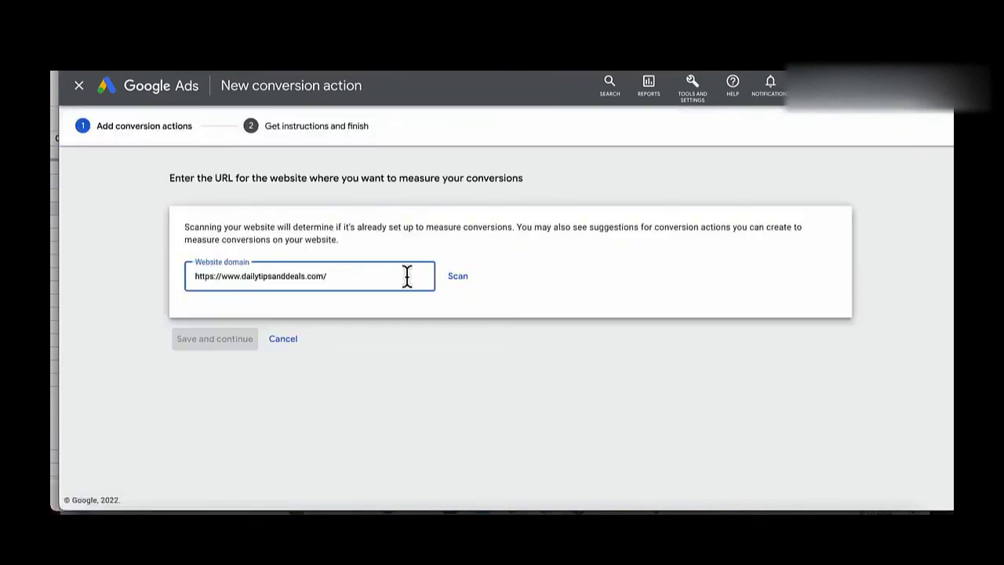
{"action": "left_click", "coordinate": [461, 279]}
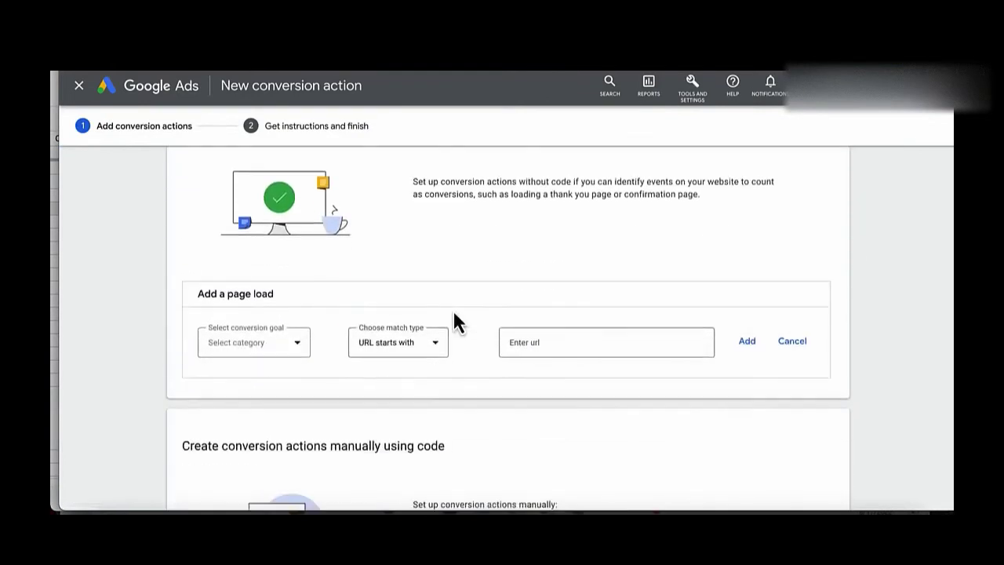
Add a conversion action manually and set its goal category to Outbound click.
{"action": "scroll", "coordinate": [428, 309], "scroll_direction": "up", "scroll_amount": 2}
{"action": "scroll", "coordinate": [345, 309], "scroll_direction": "down", "scroll_amount": 5}
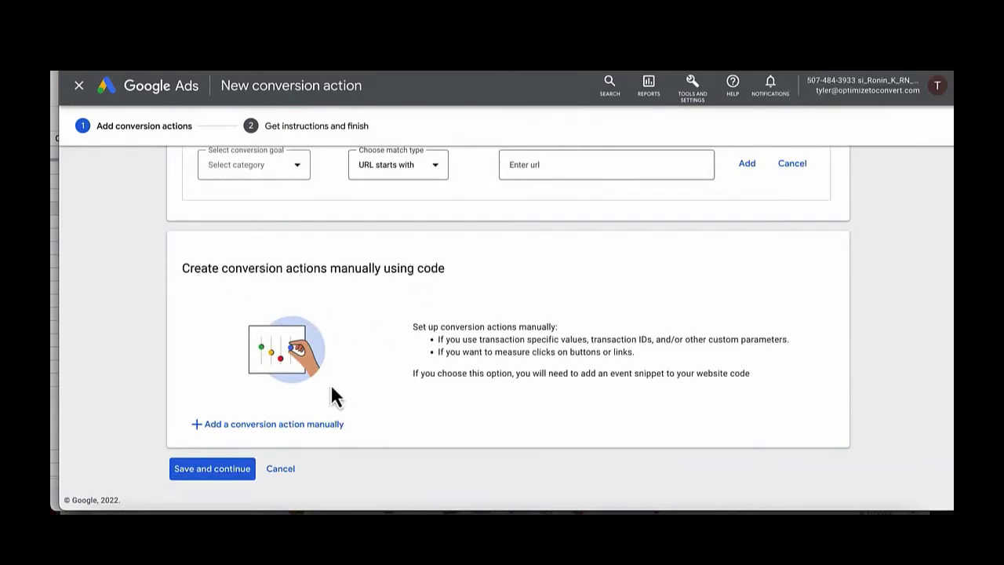
{"action": "left_click", "coordinate": [280, 426]}
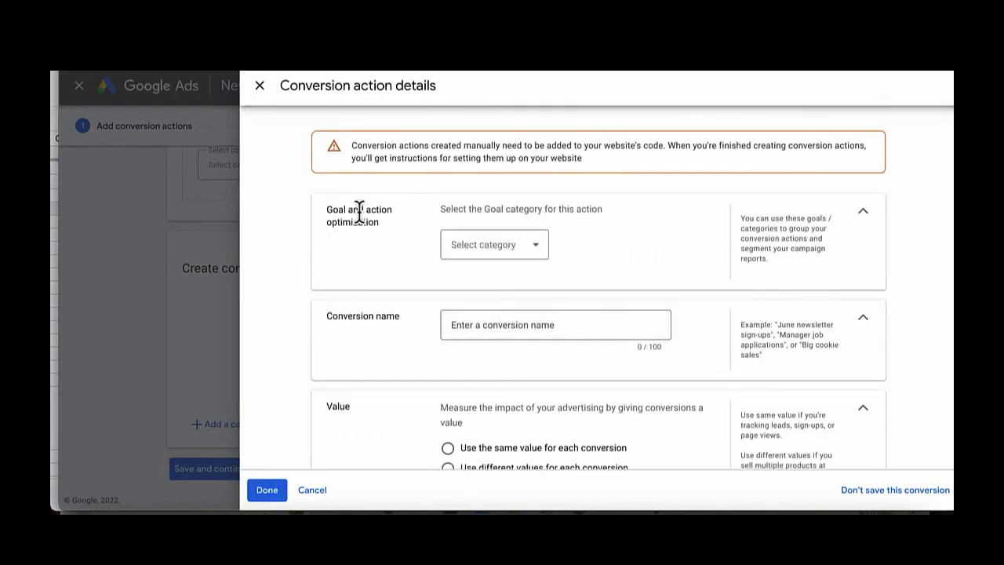
{"action": "left_click", "coordinate": [496, 246]}
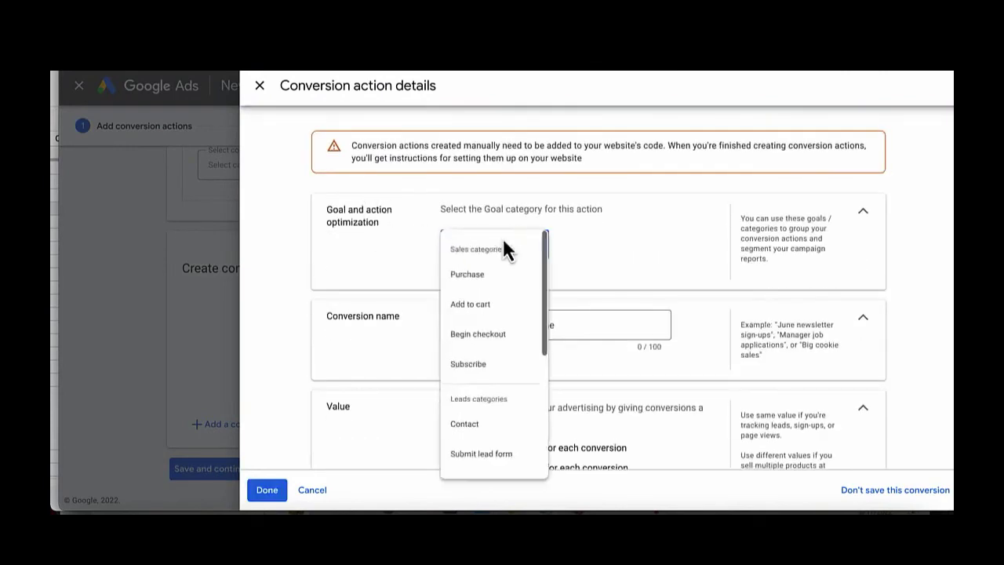
{"action": "scroll", "coordinate": [495, 312], "scroll_direction": "down", "scroll_amount": 5}
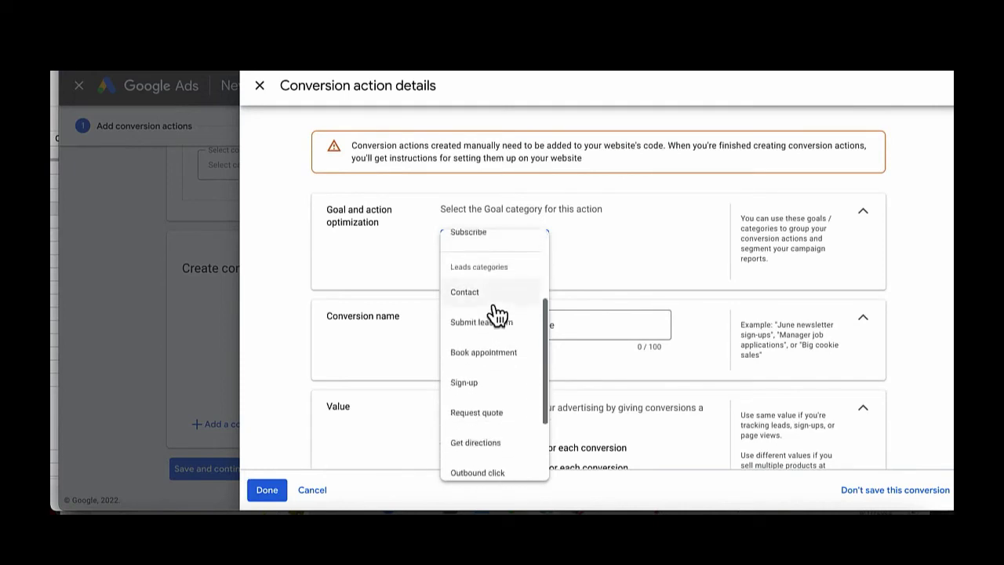
{"action": "left_click", "coordinate": [479, 397]}
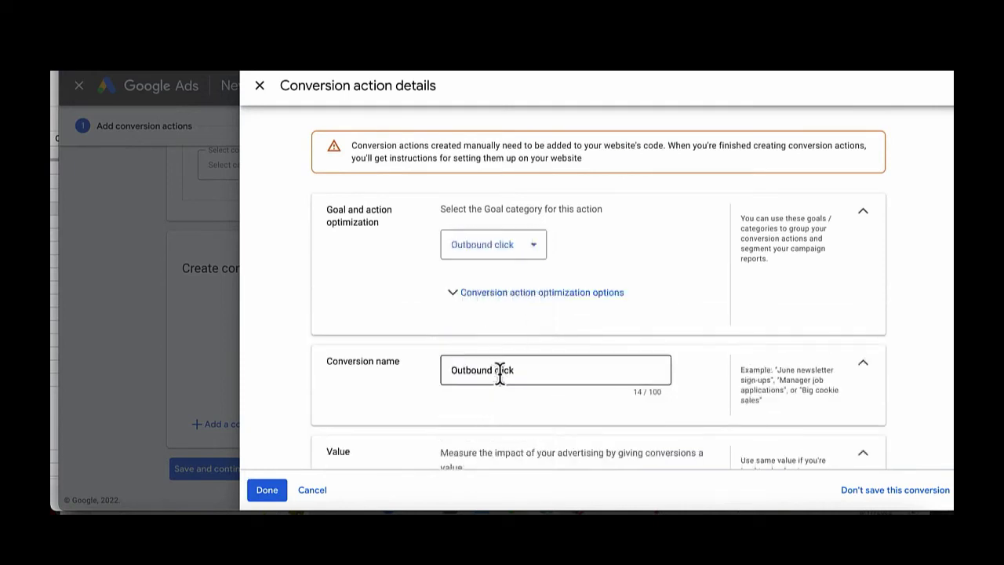
Name the conversion CTA Click.
{"action": "left_click", "coordinate": [514, 374]}
{"action": "key", "text": "ctrl+a"}
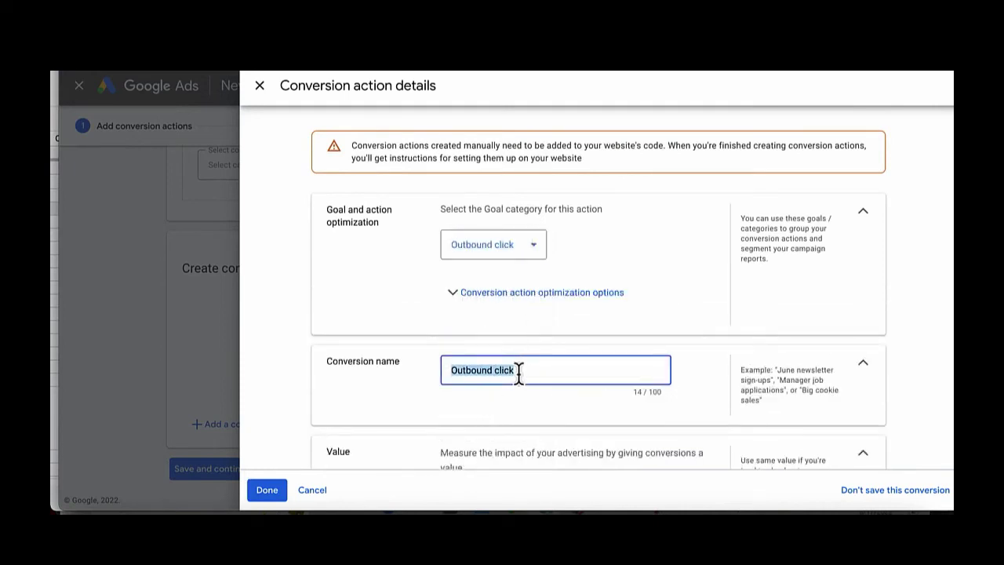
{"action": "type", "text": "Cl"}
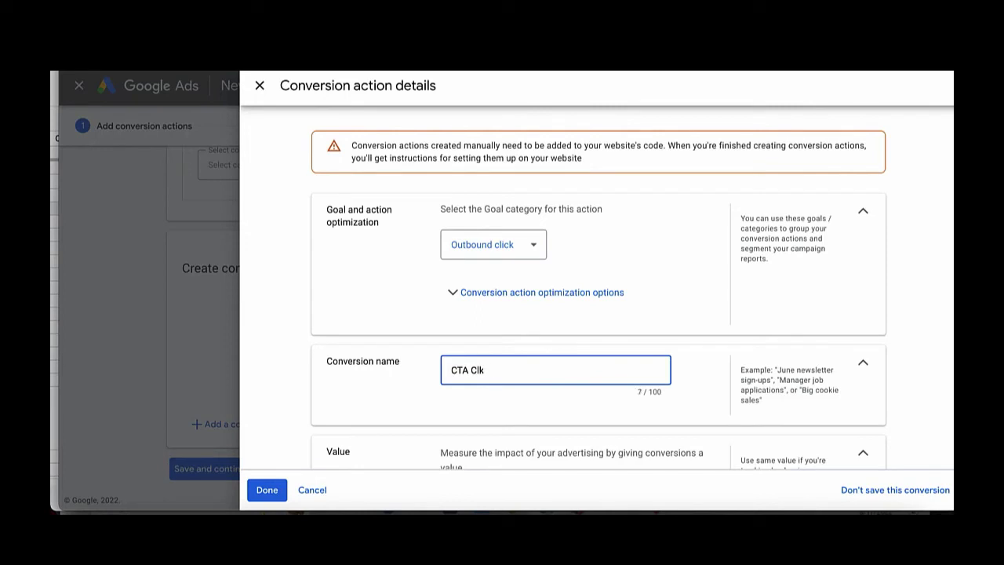
{"action": "left_click", "coordinate": [330, 364]}
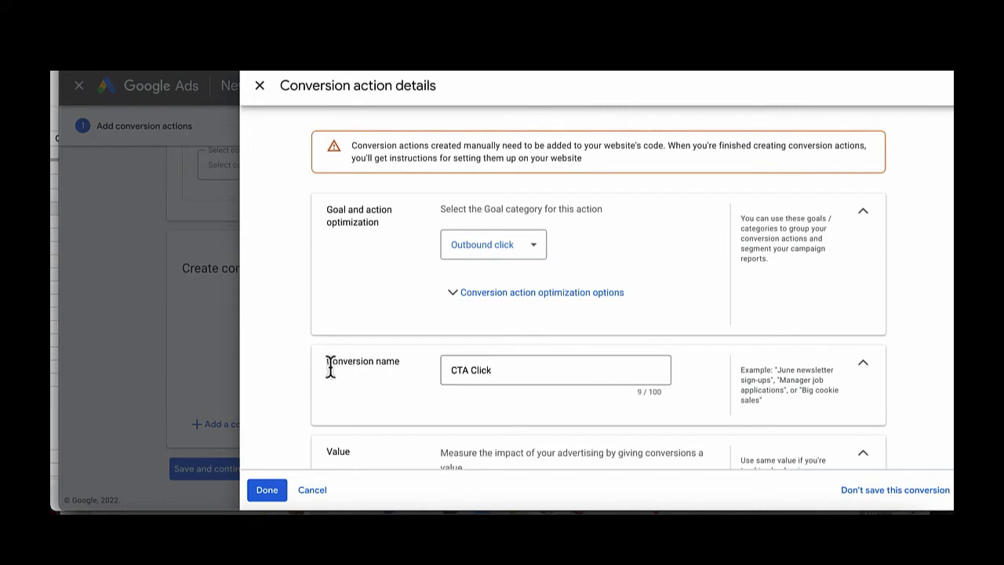
Choose not to use a value for the conversion action, check the count and conversion window settings, and finish its details.
{"action": "scroll", "coordinate": [325, 369], "scroll_direction": "down", "scroll_amount": 2}
{"action": "scroll", "coordinate": [424, 357], "scroll_direction": "down", "scroll_amount": 1}
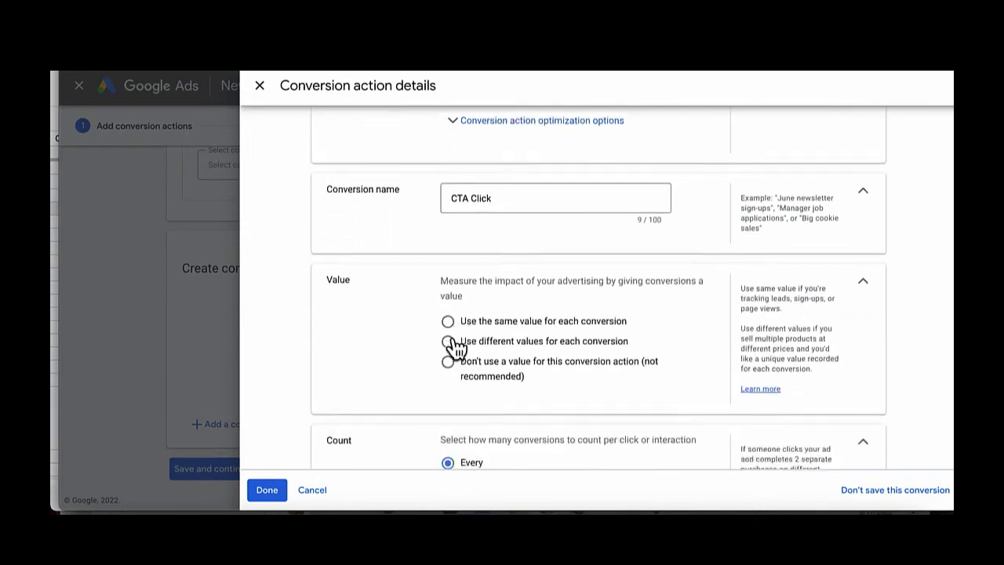
{"action": "left_click", "coordinate": [449, 349]}
{"action": "scroll", "coordinate": [553, 361], "scroll_direction": "down", "scroll_amount": 1}
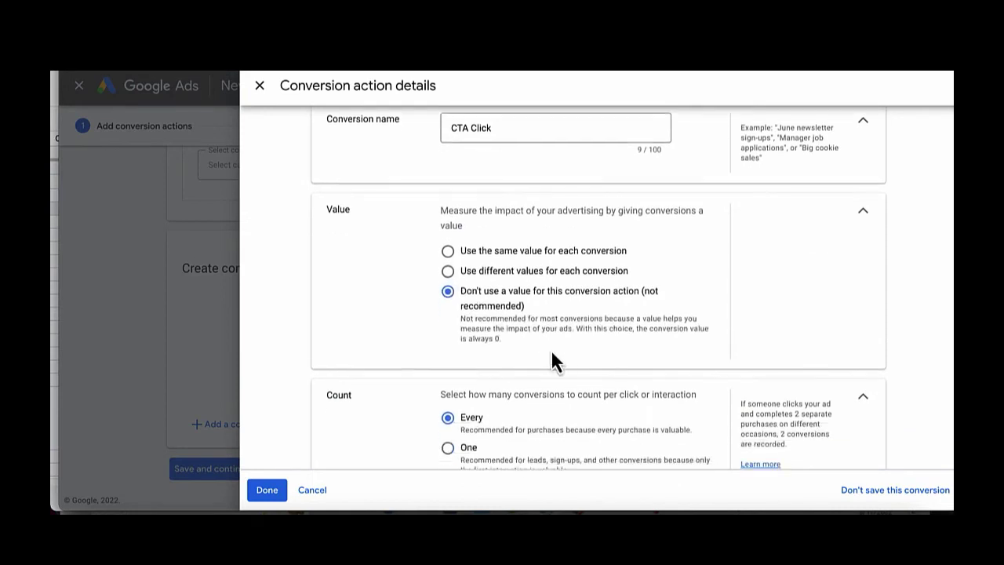
{"action": "scroll", "coordinate": [558, 351], "scroll_direction": "down", "scroll_amount": 2}
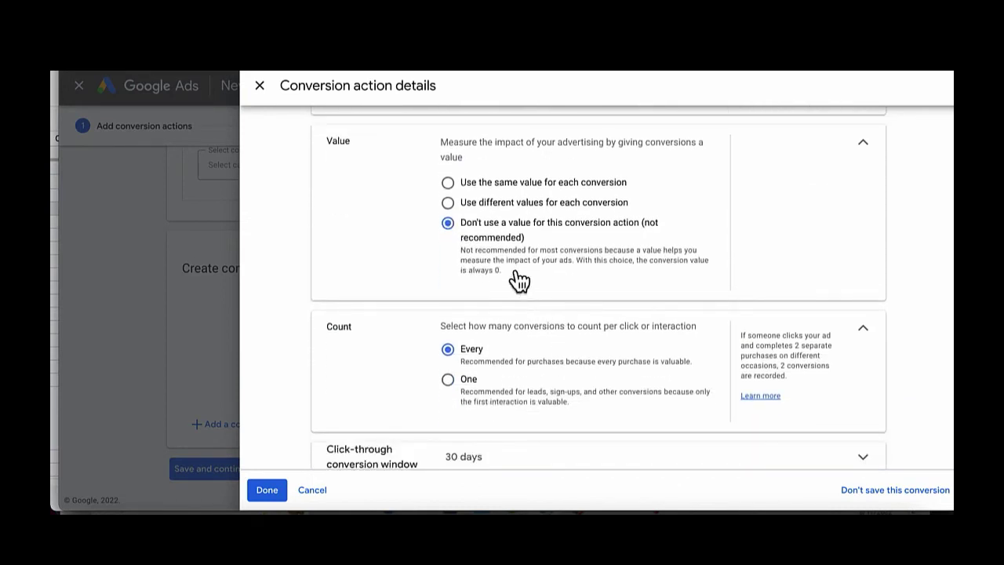
{"action": "scroll", "coordinate": [513, 280], "scroll_direction": "down", "scroll_amount": 1}
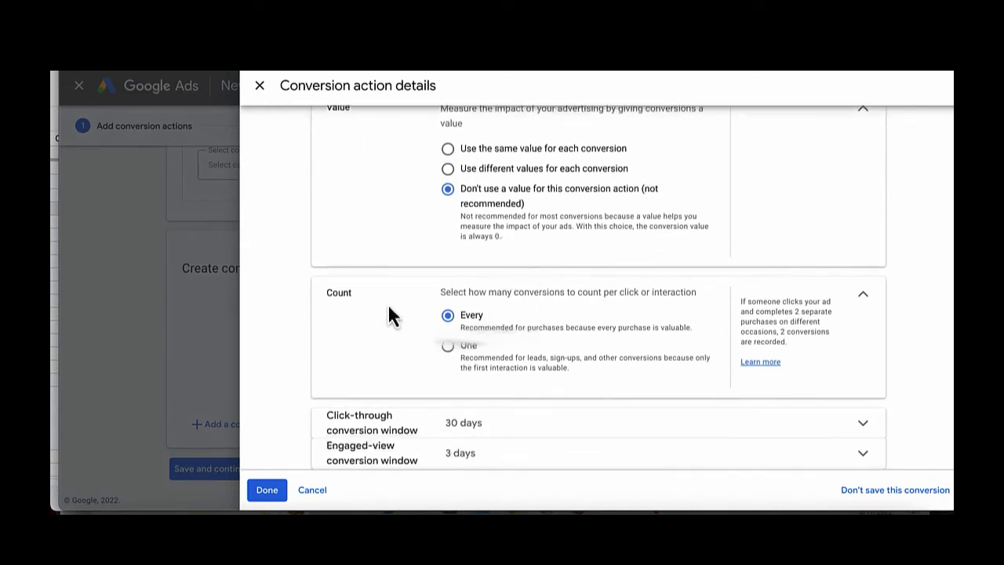
{"action": "scroll", "coordinate": [682, 346], "scroll_direction": "down", "scroll_amount": 1}
{"action": "scroll", "coordinate": [682, 345], "scroll_direction": "down", "scroll_amount": 1}
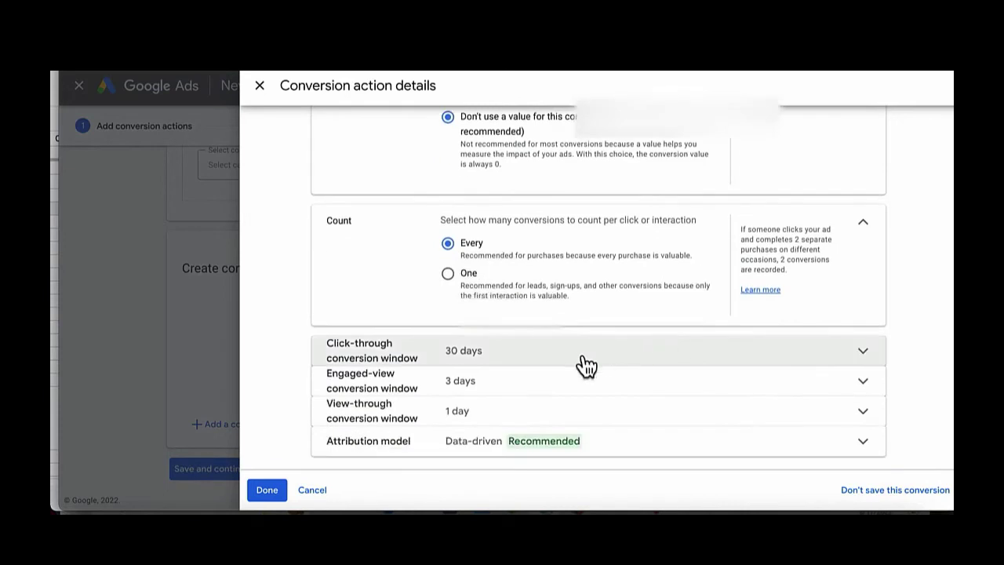
{"action": "left_click", "coordinate": [266, 491]}
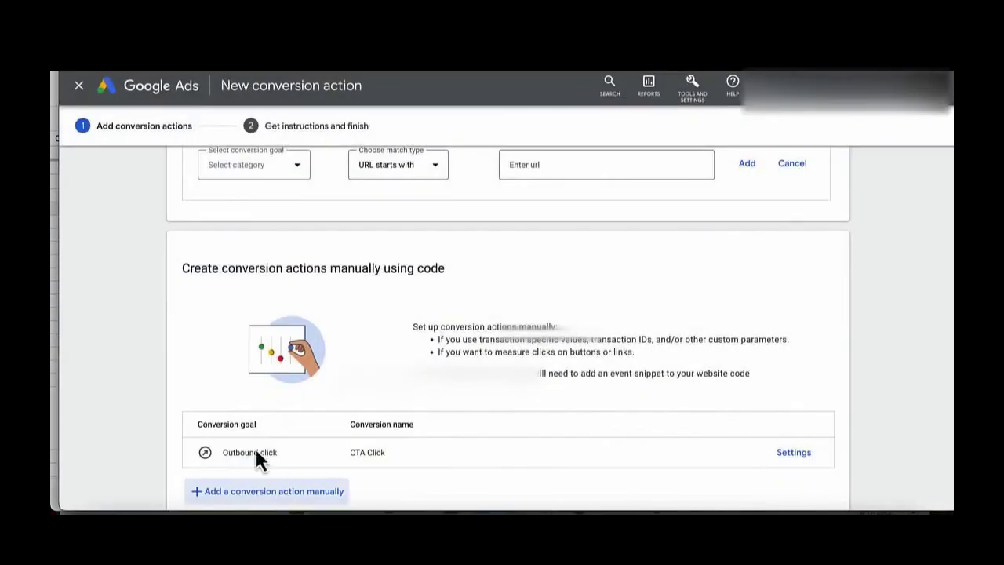
Save the conversion action and open the Google Tag Manager instructions with its conversion ID and label.
{"action": "scroll", "coordinate": [260, 462], "scroll_direction": "down", "scroll_amount": 2}
{"action": "left_click", "coordinate": [219, 473]}
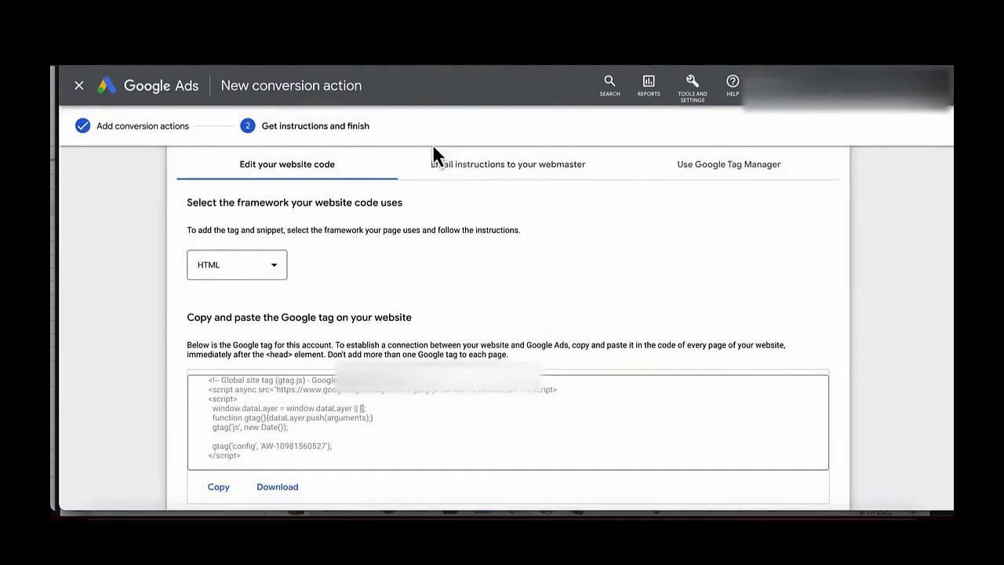
{"action": "left_click", "coordinate": [713, 179]}
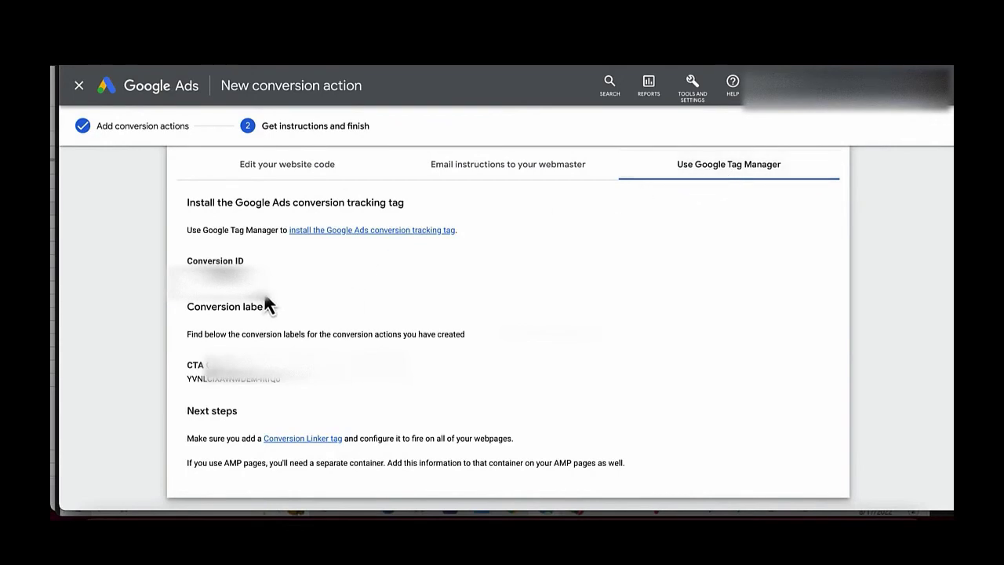
Switch to Google Tag Manager and create a tag named Cta Click with the Google Ads Conversion Tracking type.
{"action": "key", "text": "ctrl+Tab"}
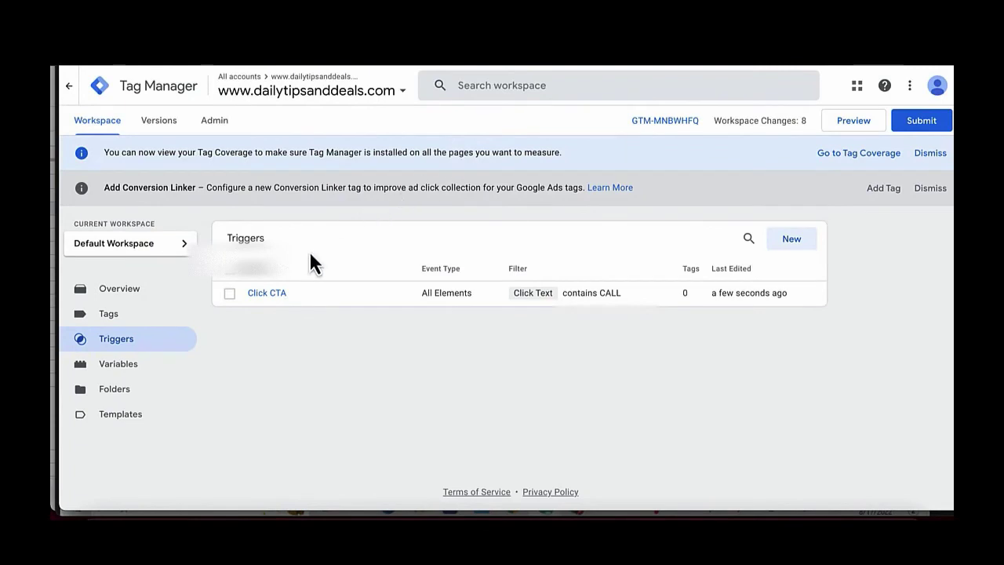
{"action": "left_click", "coordinate": [114, 323]}
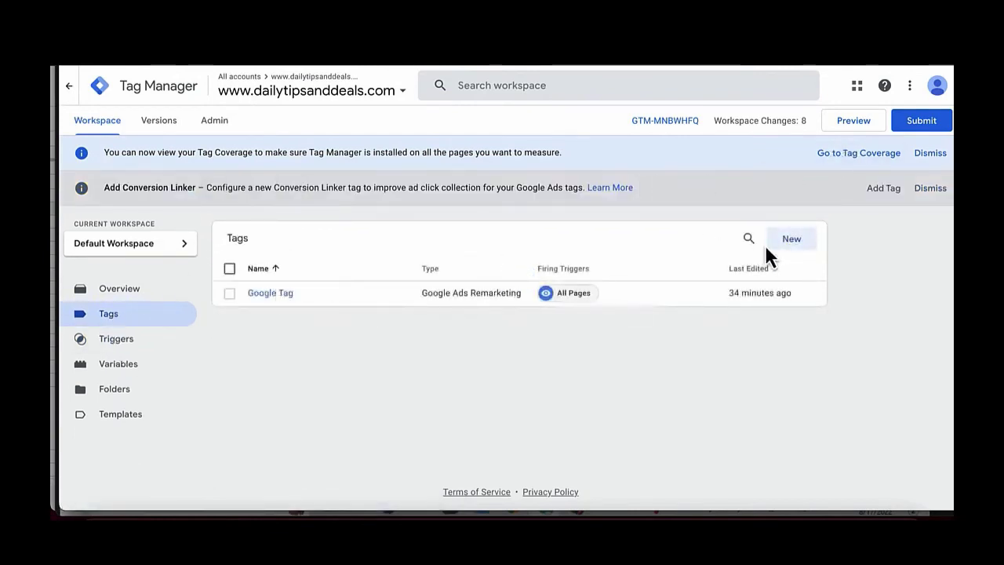
{"action": "left_click", "coordinate": [791, 249]}
{"action": "left_click", "coordinate": [298, 78]}
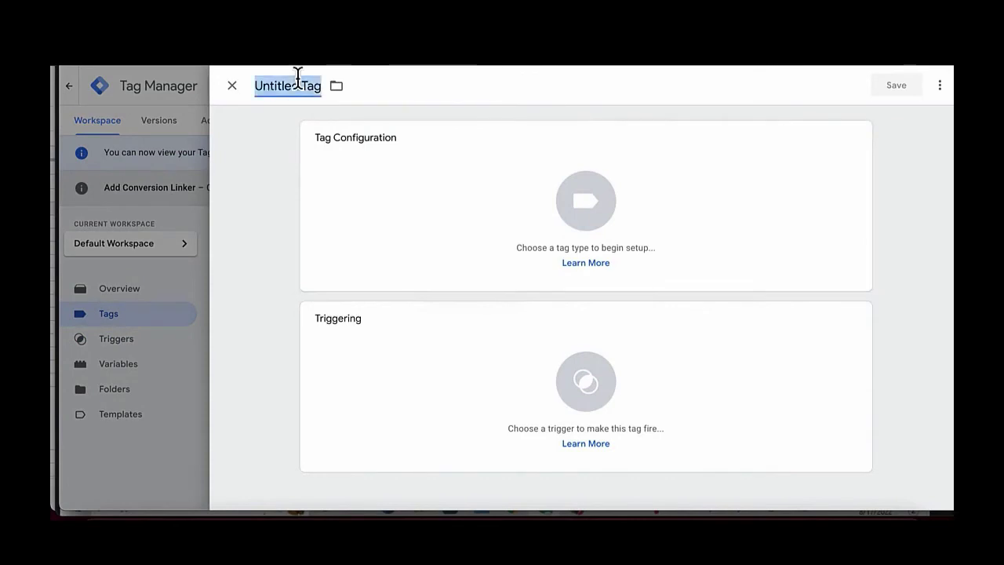
{"action": "type", "text": "Cta"}
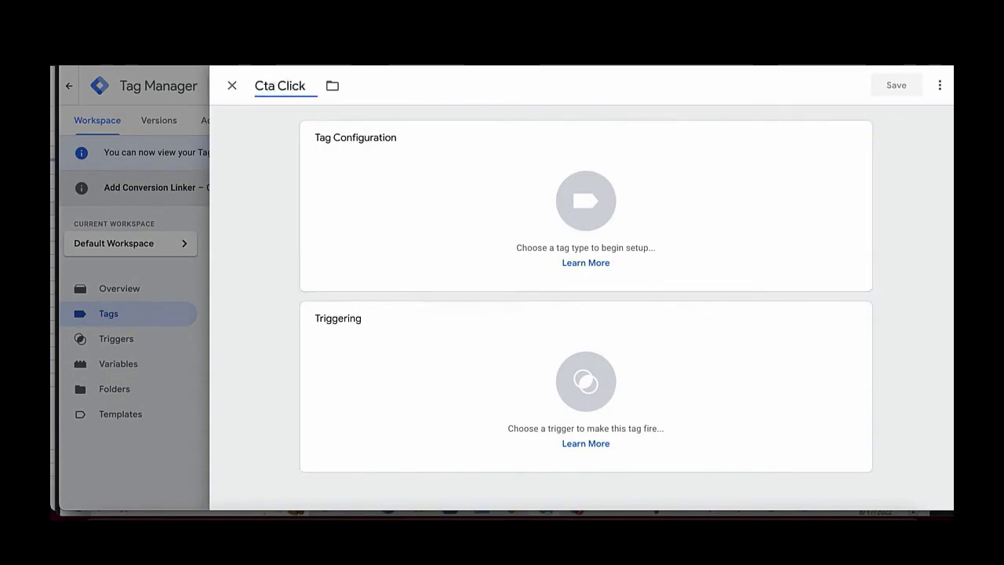
{"action": "type", "text": " Click"}
{"action": "left_click", "coordinate": [438, 214]}
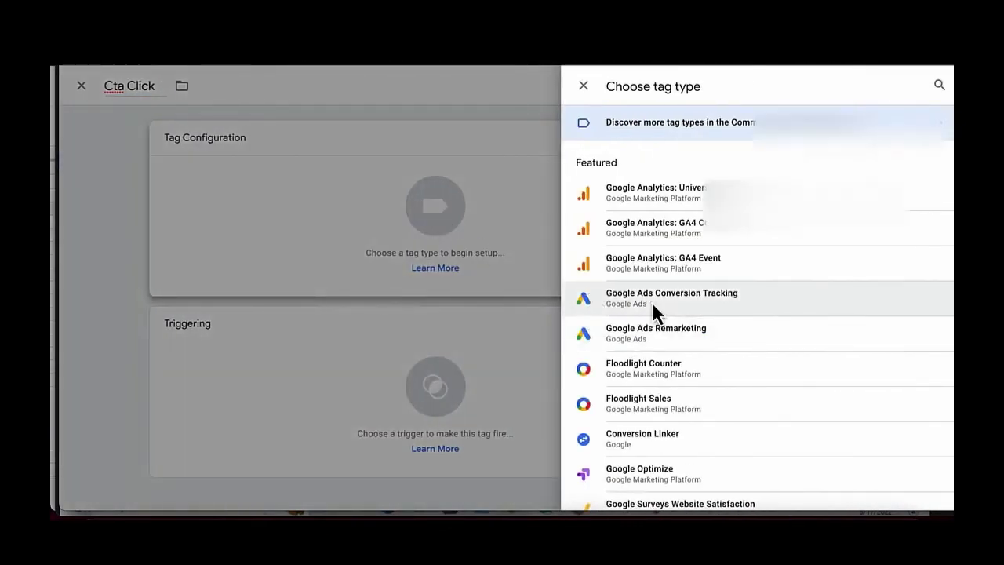
{"action": "left_click", "coordinate": [652, 302]}
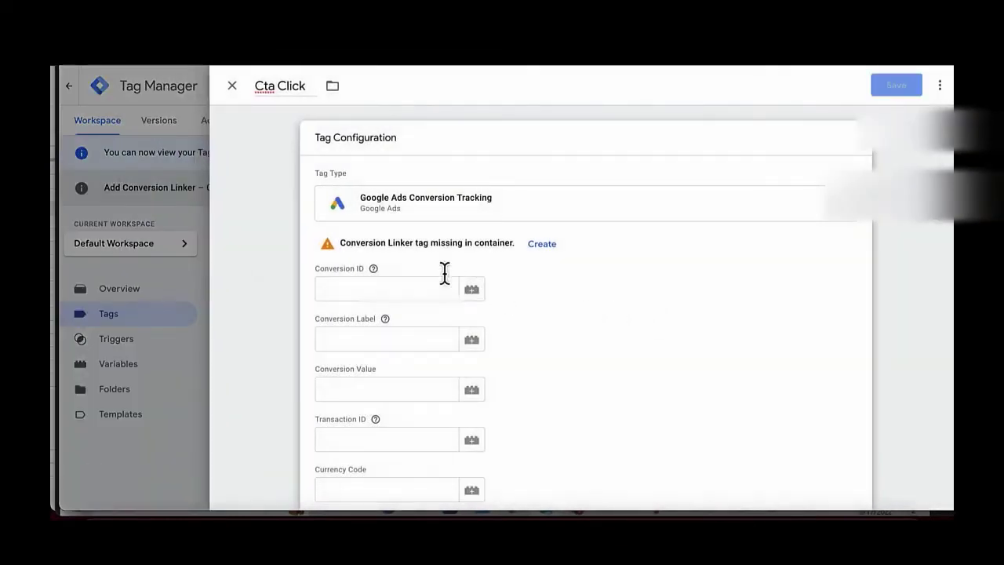
Copy the conversion ID from the Google Ads instructions into the Cta Click tag's Conversion ID in Tag Manager.
{"action": "key", "text": "ctrl+Tab"}
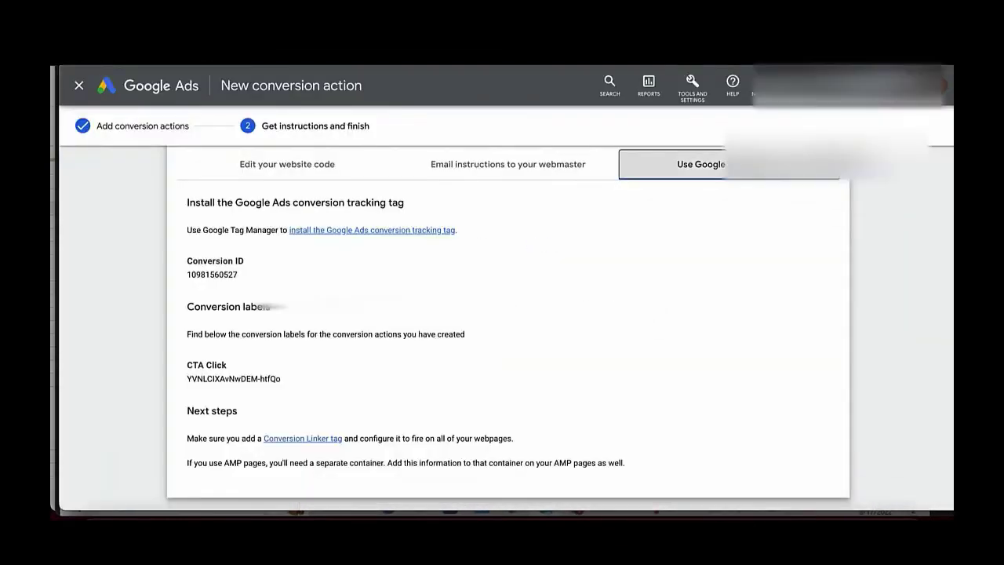
{"action": "double_click", "coordinate": [207, 275]}
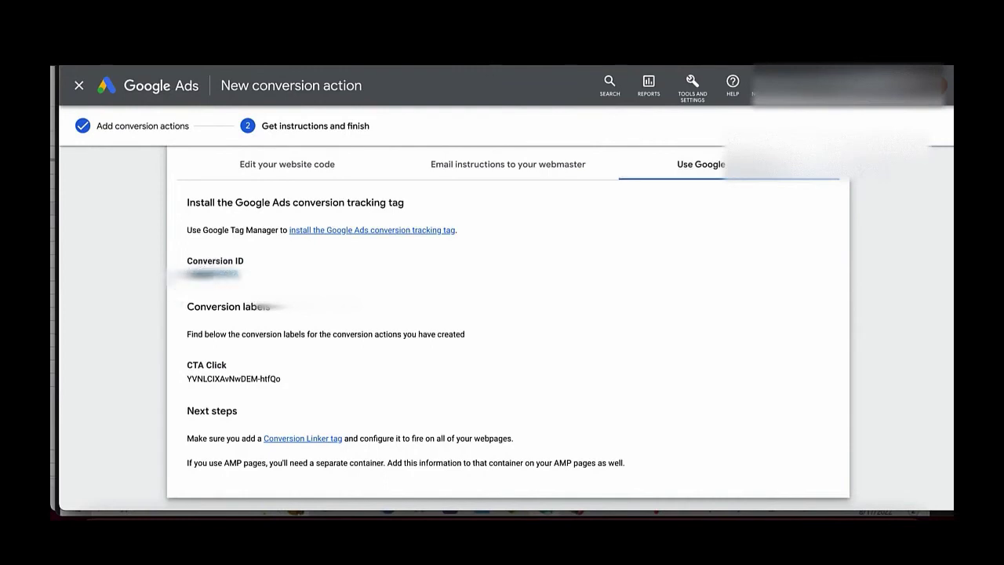
{"action": "key", "text": "ctrl+Tab"}
{"action": "left_click", "coordinate": [355, 279]}
{"action": "key", "text": "ctrl+v"}
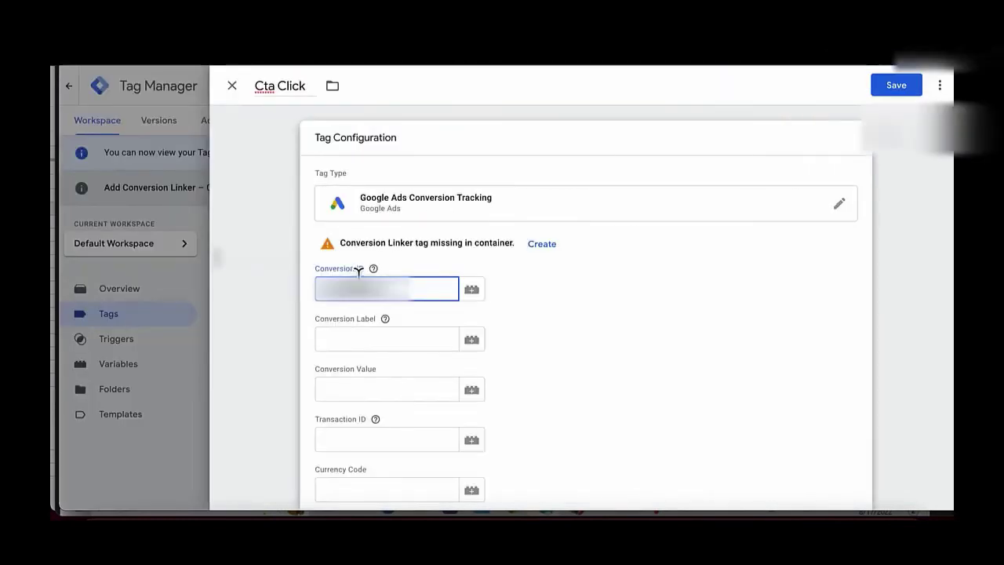
{"action": "key", "text": "Tab"}
{"action": "key", "text": "Tab"}
{"action": "left_click", "coordinate": [374, 268]}
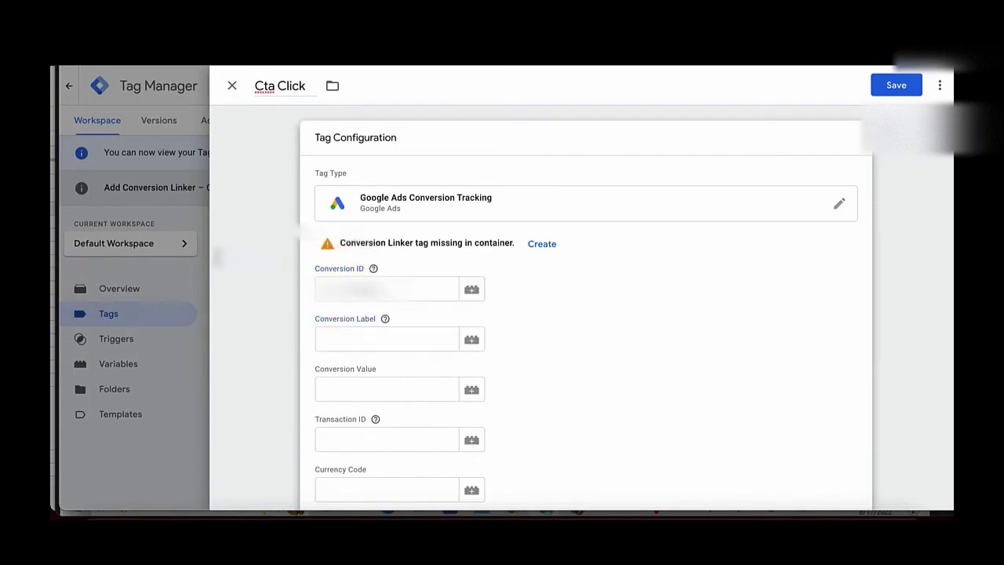
Copy the CTA Click conversion label from Google Ads into the tag's Conversion Label in Tag Manager.
{"action": "key", "text": "ctrl+Tab"}
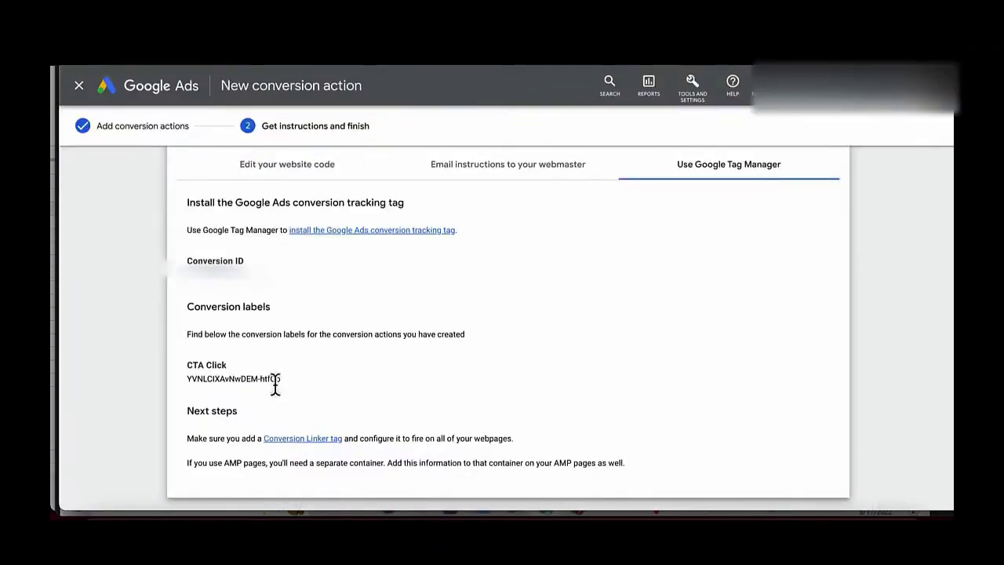
{"action": "left_click_drag", "start_coordinate": [276, 380], "coordinate": [177, 383]}
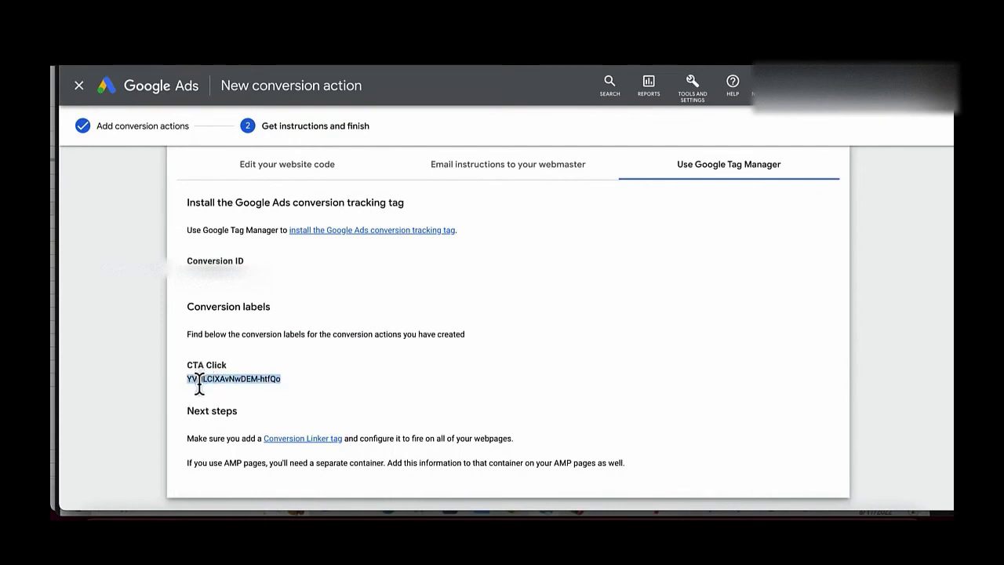
{"action": "left_click", "coordinate": [474, 66]}
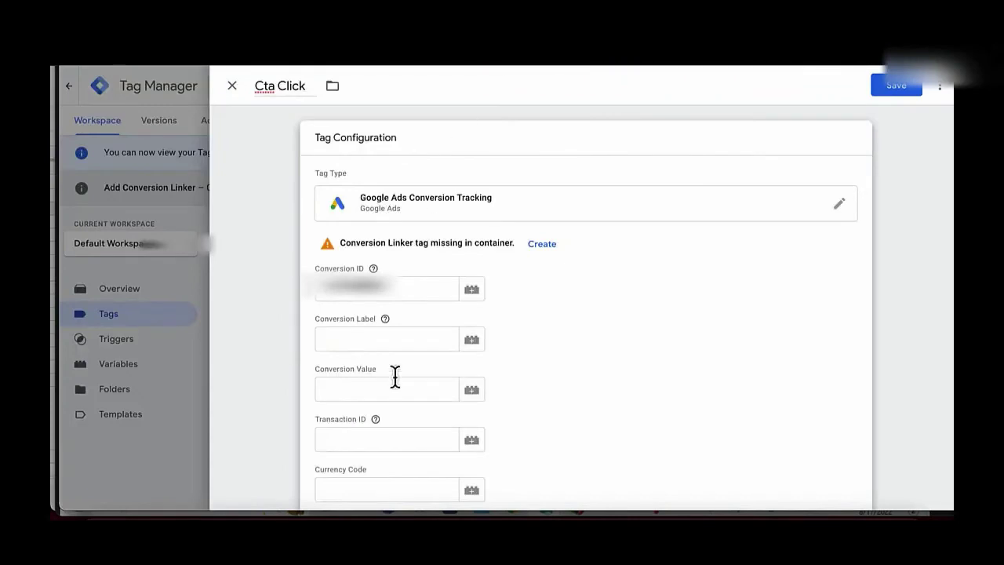
{"action": "left_click", "coordinate": [387, 341]}
{"action": "key", "text": "ctrl+v"}
Assign the Click CTA trigger to the Cta Click tag and save the tag.
{"action": "scroll", "coordinate": [530, 352], "scroll_direction": "down", "scroll_amount": 4}
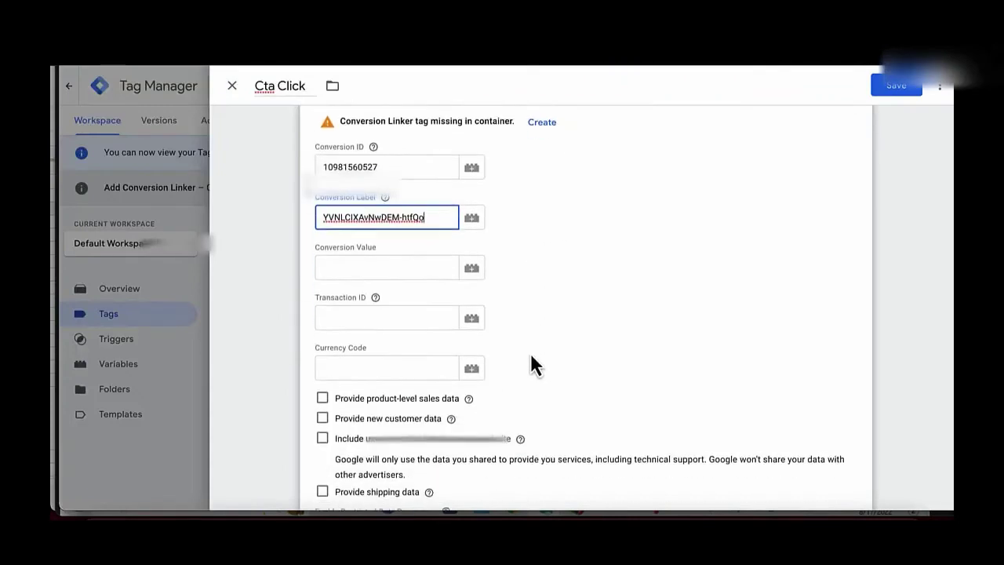
{"action": "scroll", "coordinate": [530, 361], "scroll_direction": "down", "scroll_amount": 2}
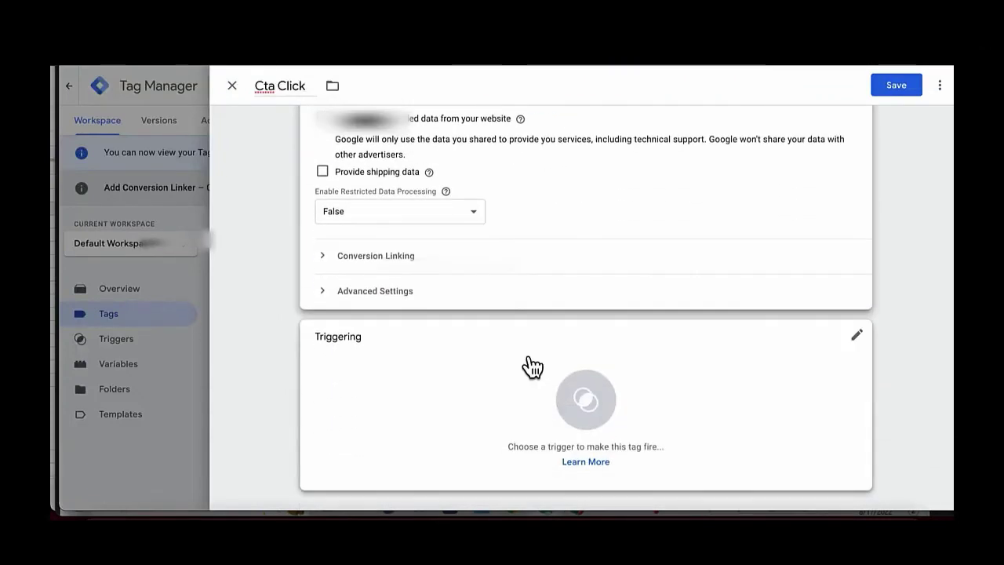
{"action": "left_click", "coordinate": [451, 411]}
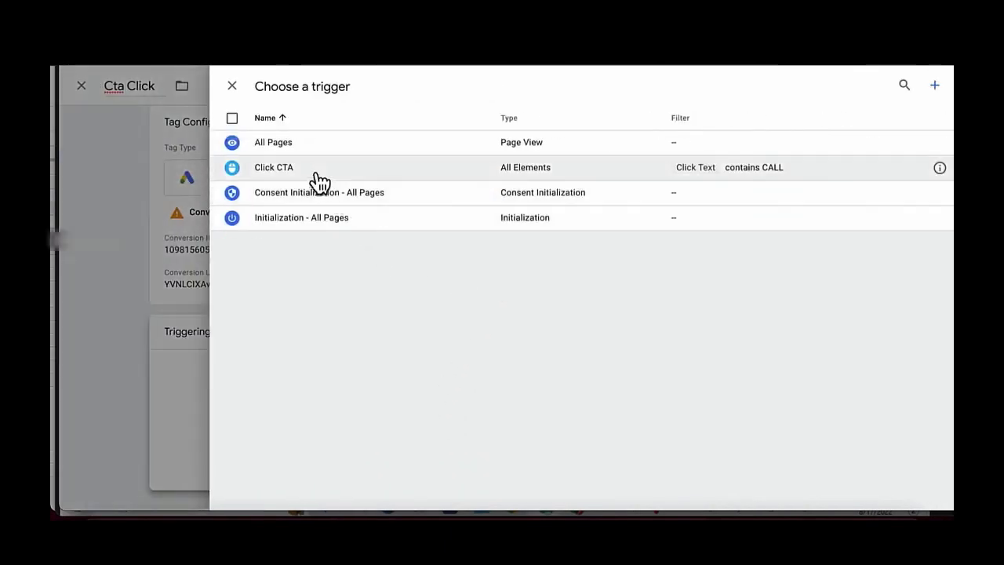
{"action": "left_click", "coordinate": [456, 186]}
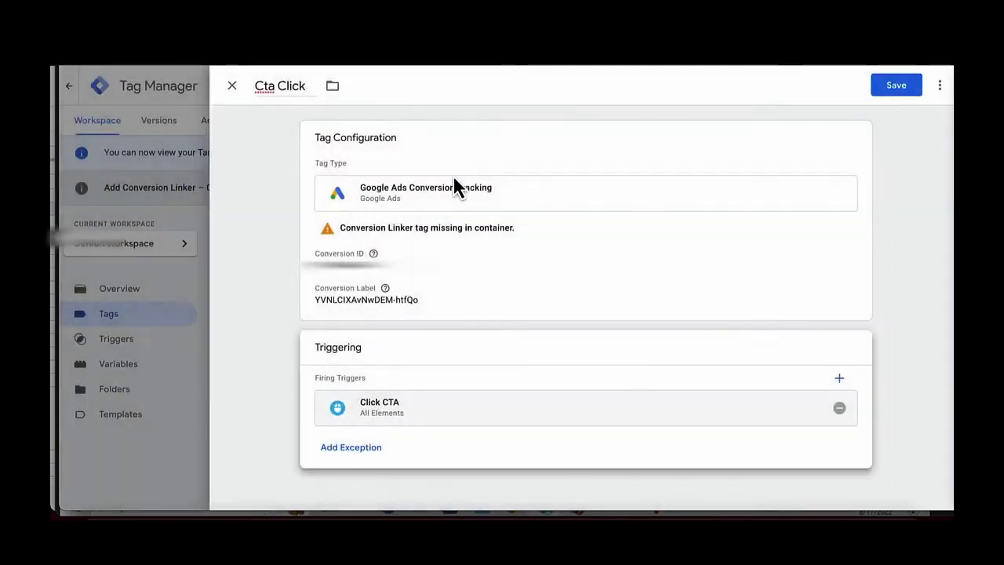
{"action": "left_click", "coordinate": [893, 91]}
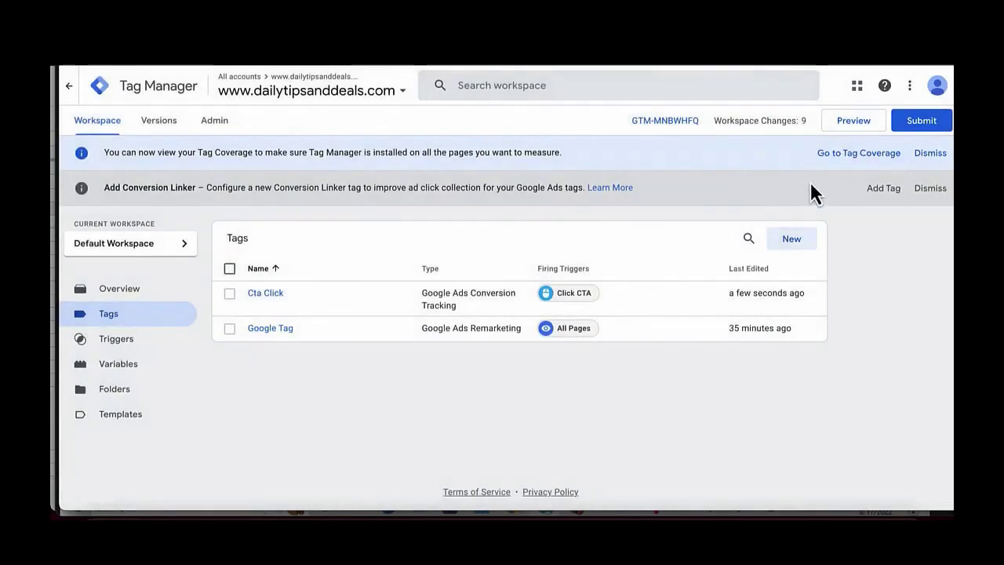
Preview the container, use the landing page's call button, and check in Tag Assistant which tags fired.
{"action": "left_click", "coordinate": [847, 135]}
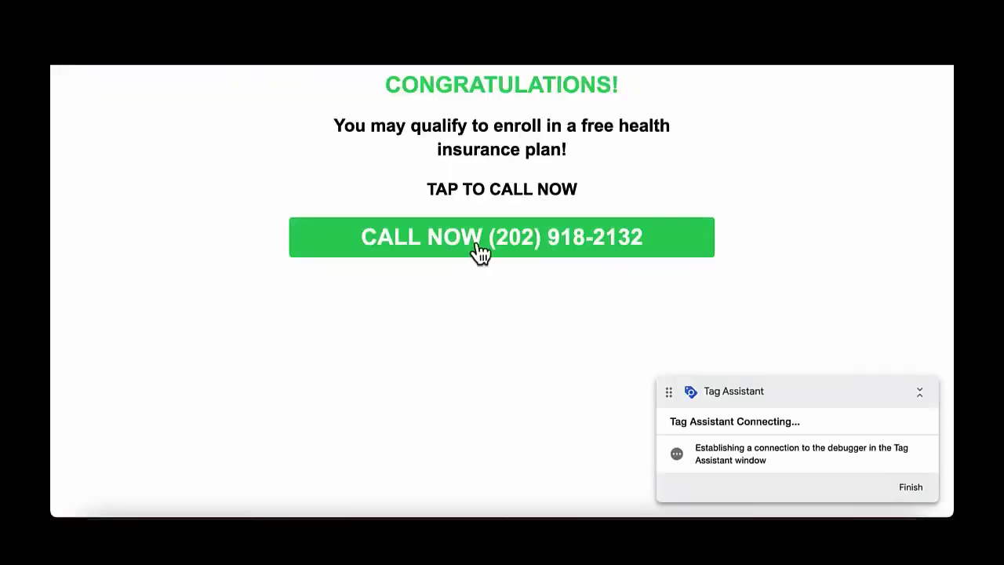
{"action": "left_click", "coordinate": [452, 249]}
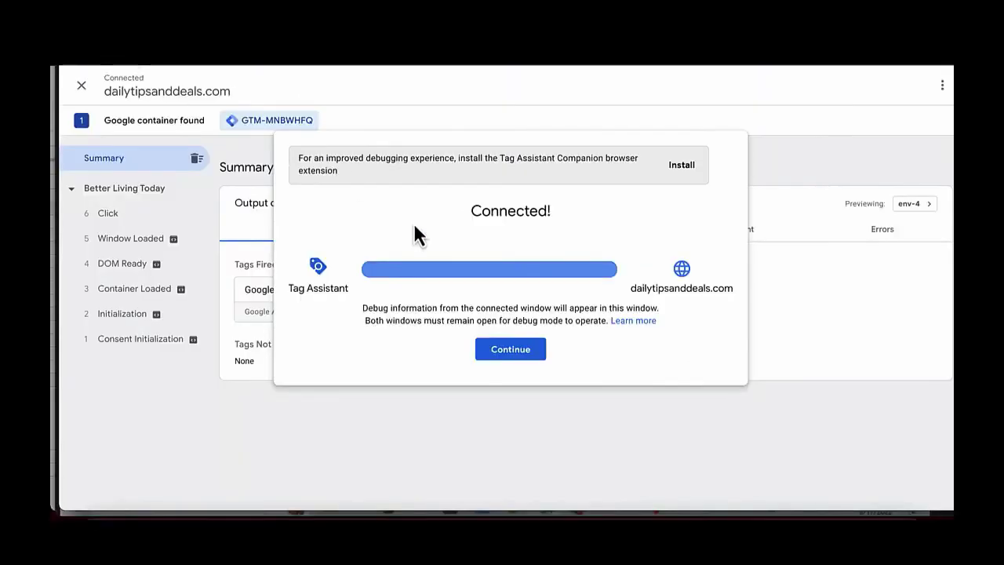
{"action": "left_click", "coordinate": [509, 353]}
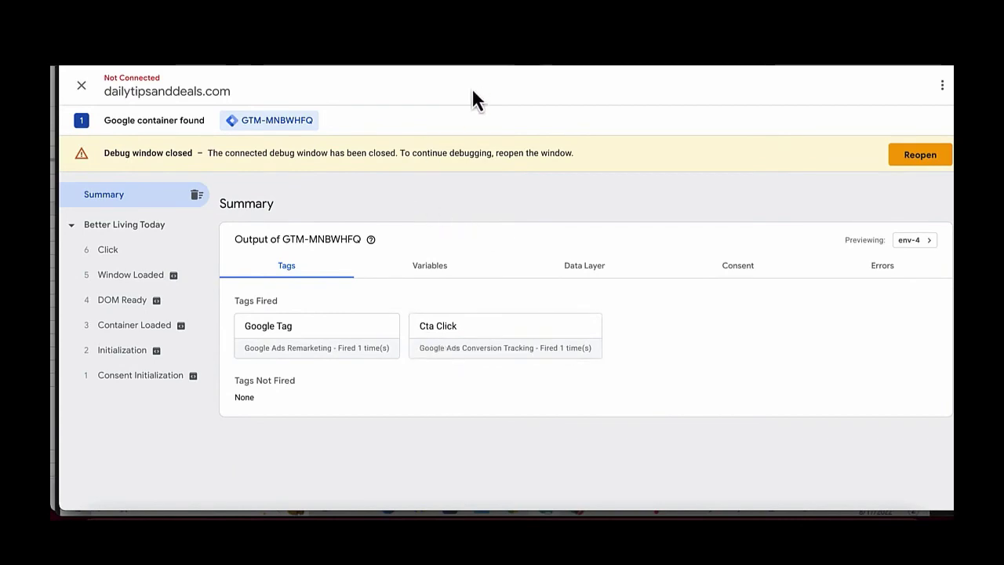
Return to Tag Manager and publish the workspace's tag and trigger changes to Live, skipping the version name and description.
{"action": "key", "text": "ctrl+Tab"}
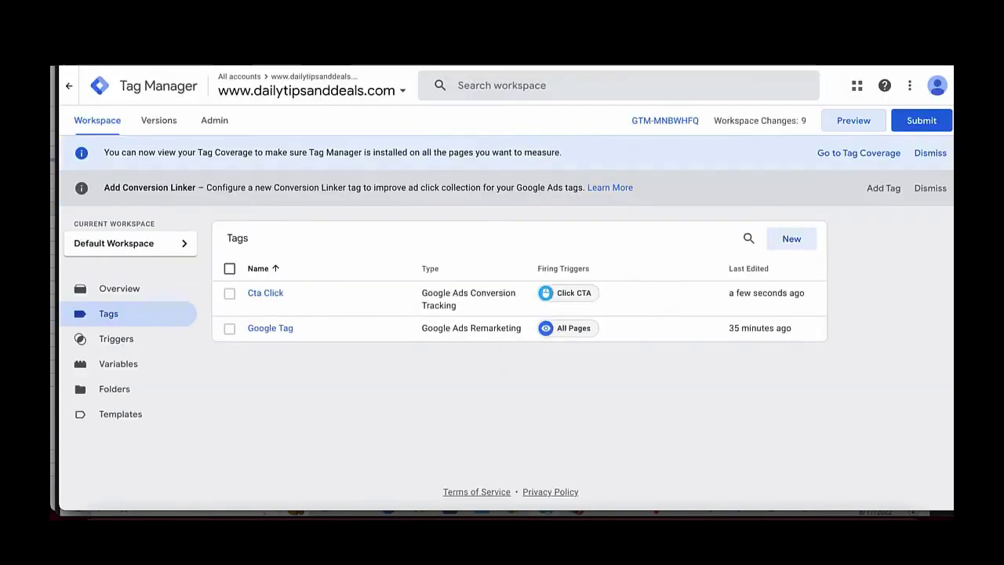
{"action": "left_click", "coordinate": [924, 127]}
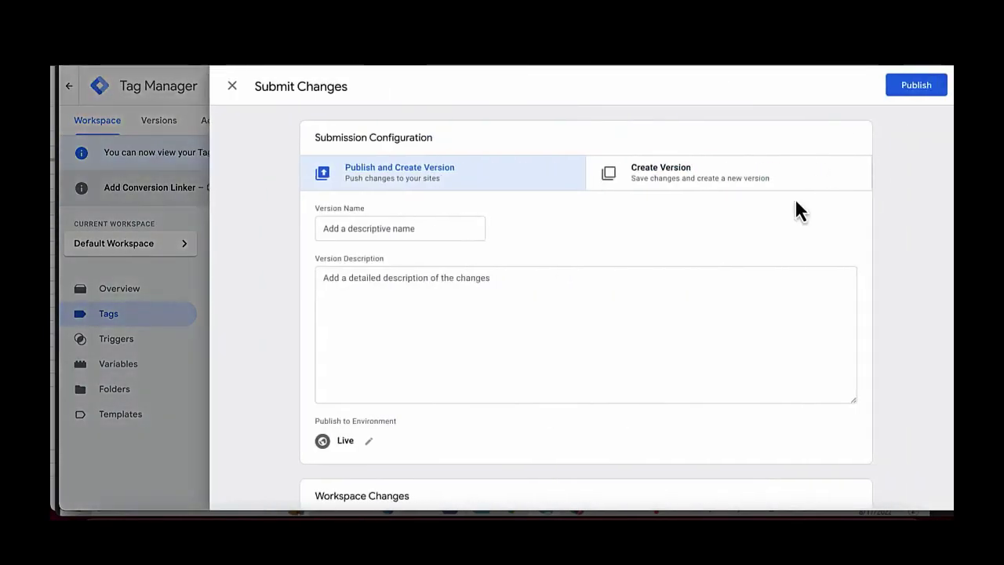
{"action": "left_click", "coordinate": [908, 99]}
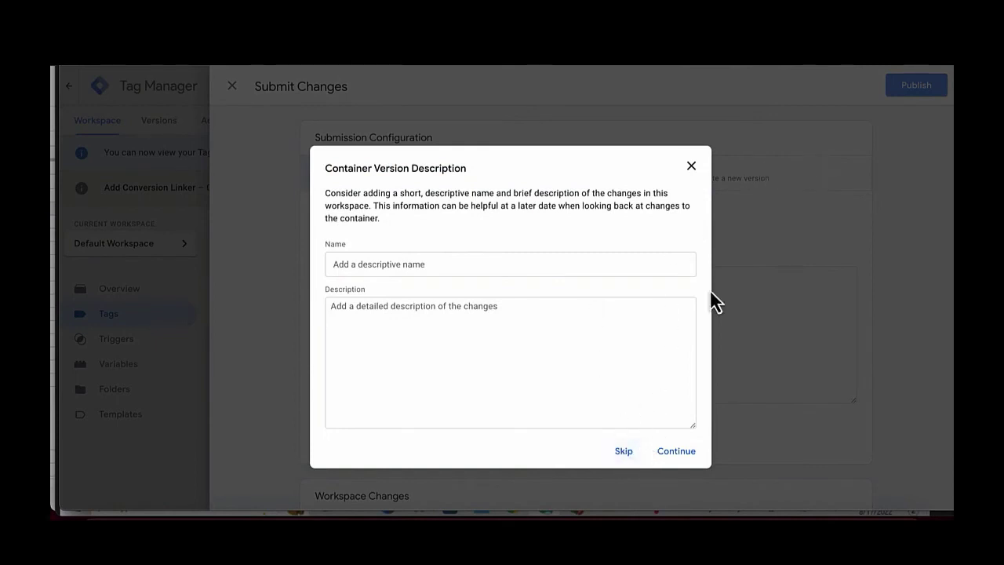
{"action": "left_click", "coordinate": [623, 453]}
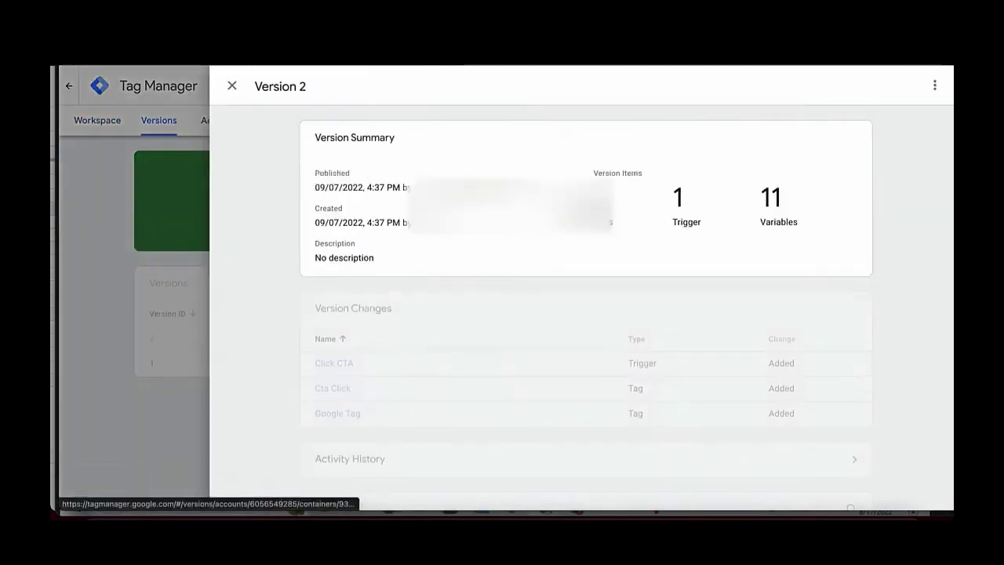
{"action": "left_click", "coordinate": [231, 86]}
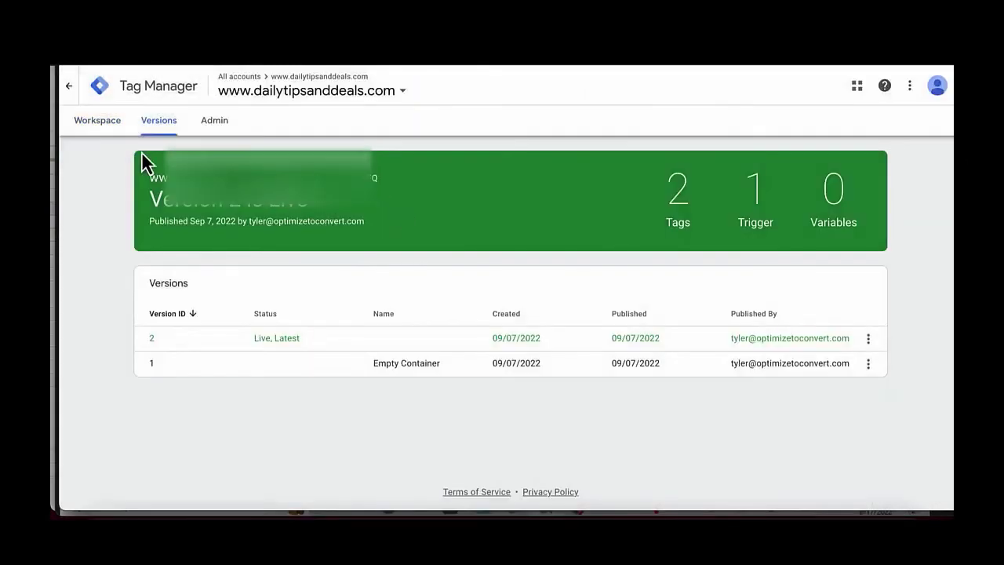
Add the suggested Conversion Linker tag in the workspace, firing on All Pages, name it Conversion Linker, and save it.
{"action": "left_click", "coordinate": [107, 135]}
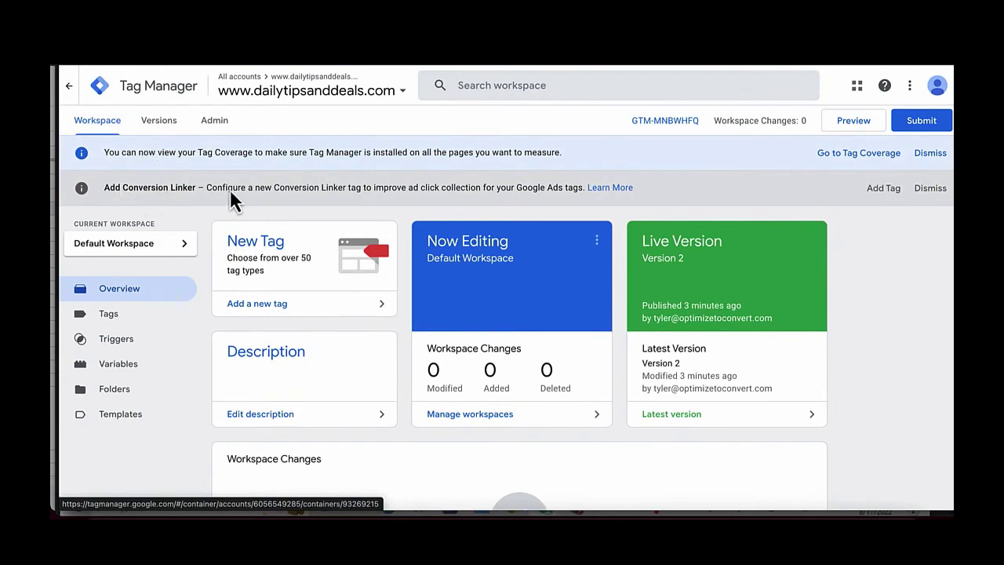
{"action": "left_click", "coordinate": [883, 189]}
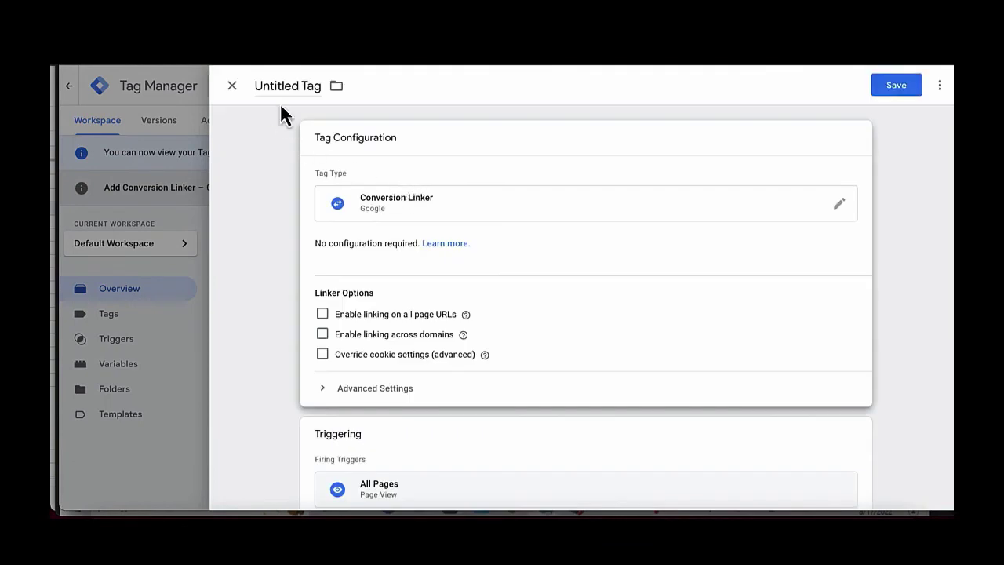
{"action": "left_click", "coordinate": [274, 84]}
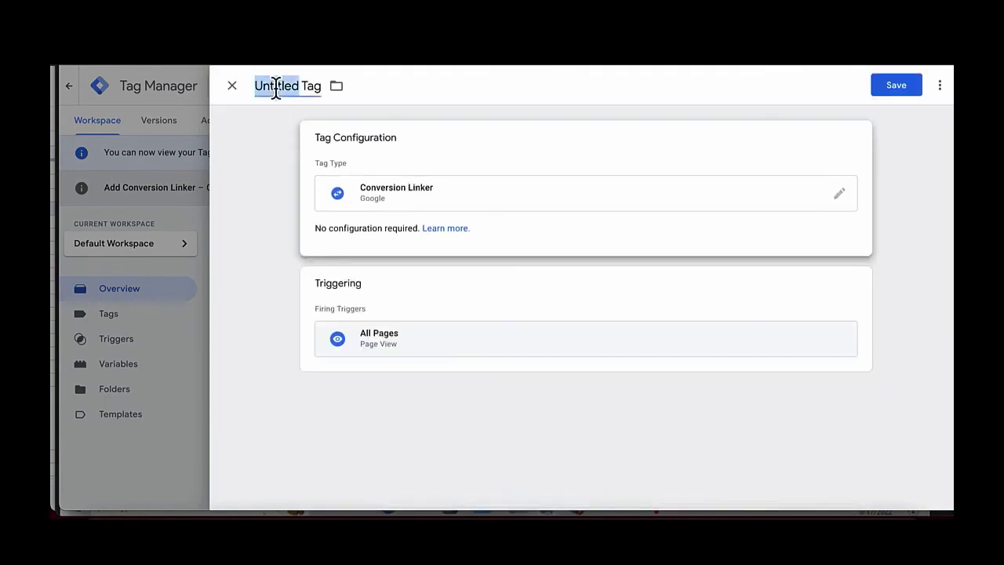
{"action": "type", "text": "on"}
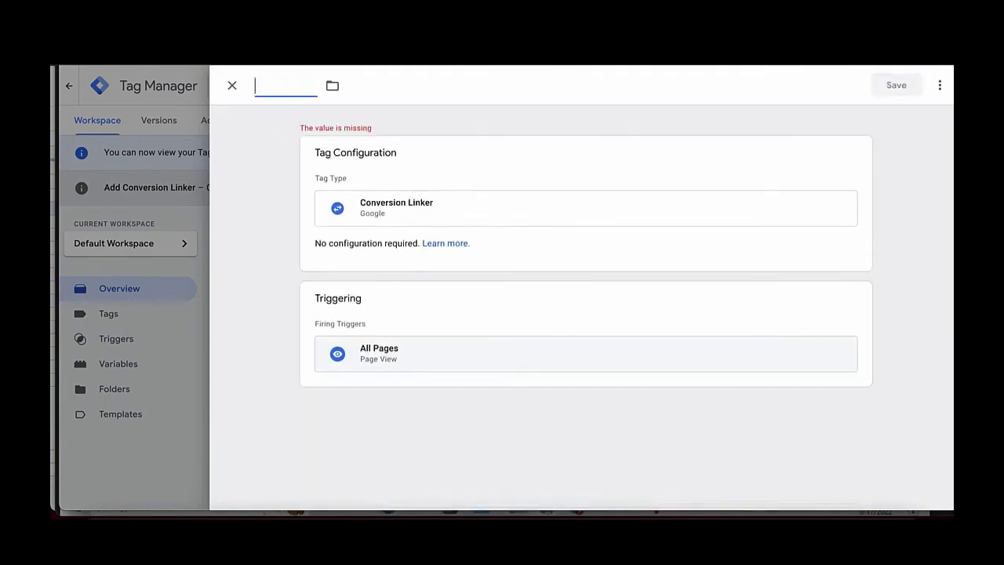
{"action": "type", "text": "Conversion Linker"}
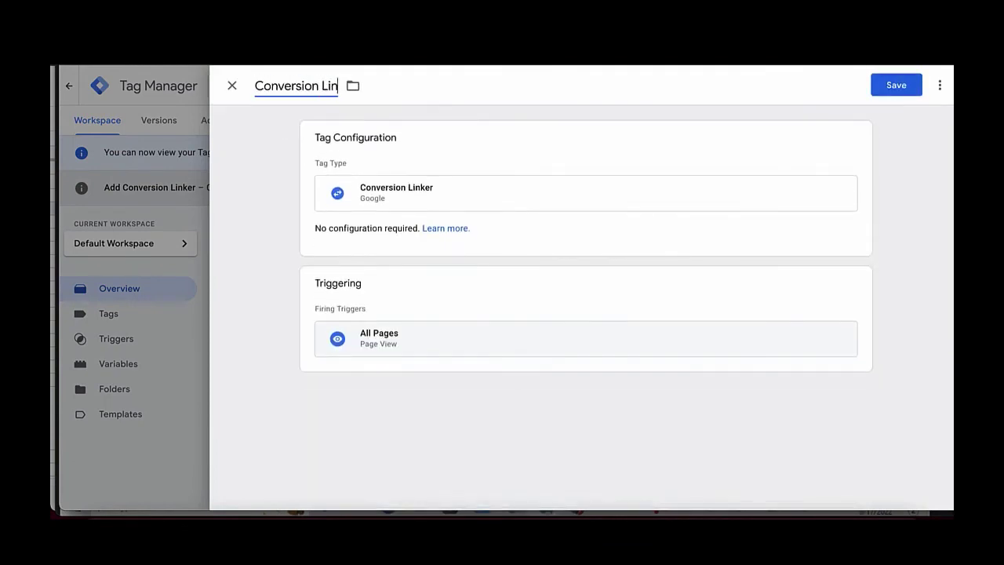
{"action": "left_click", "coordinate": [538, 211]}
{"action": "left_click", "coordinate": [640, 158]}
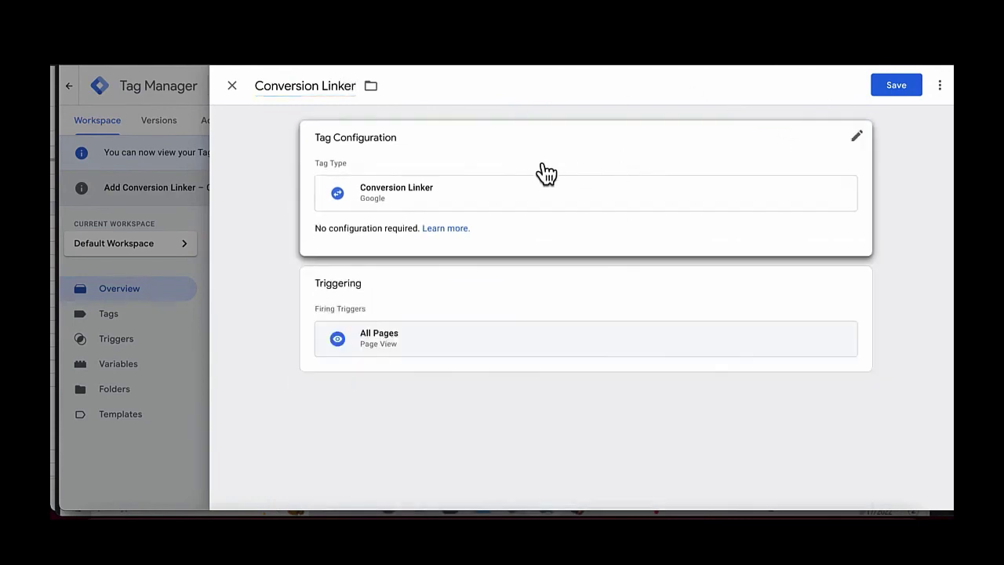
{"action": "left_click", "coordinate": [898, 88]}
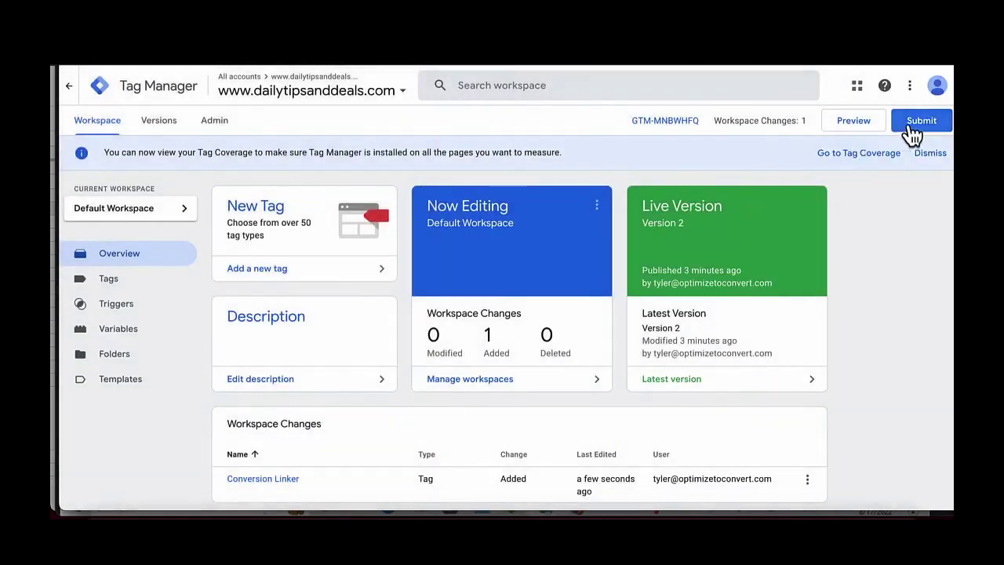
Publish the added Conversion Linker tag to Live without a version description, and close the version summary.
{"action": "left_click", "coordinate": [908, 125]}
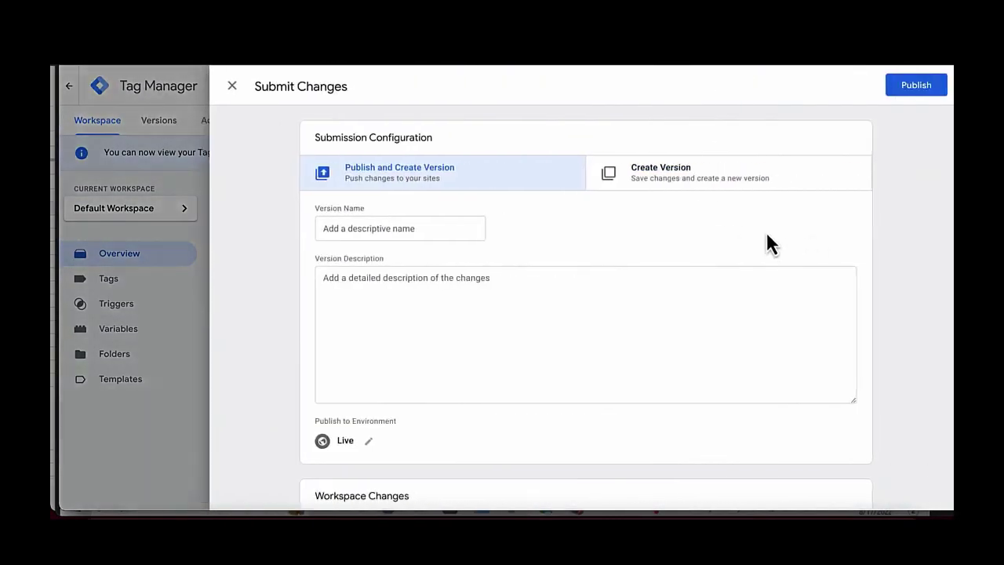
{"action": "left_click", "coordinate": [914, 88]}
{"action": "left_click", "coordinate": [626, 451]}
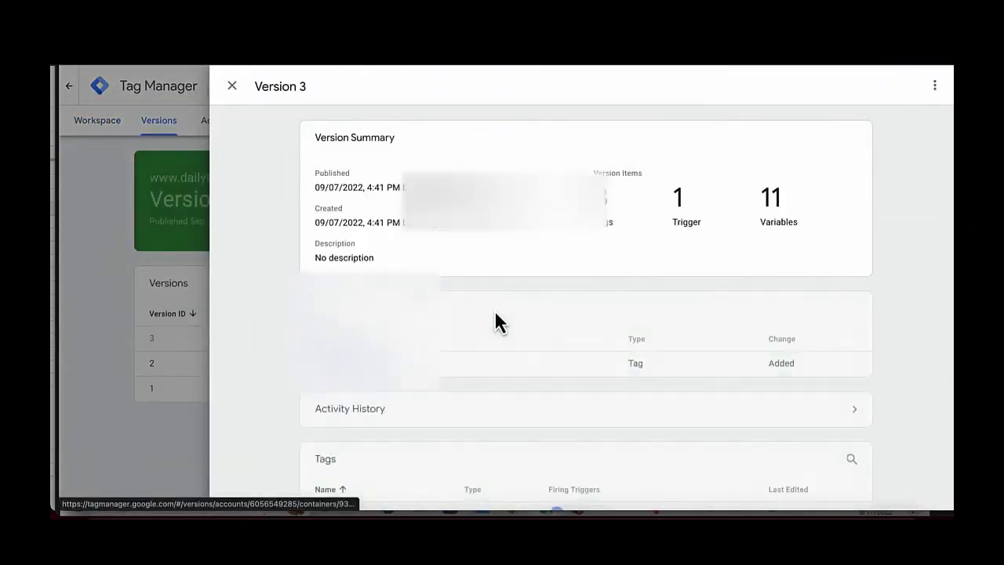
{"action": "left_click", "coordinate": [232, 86]}
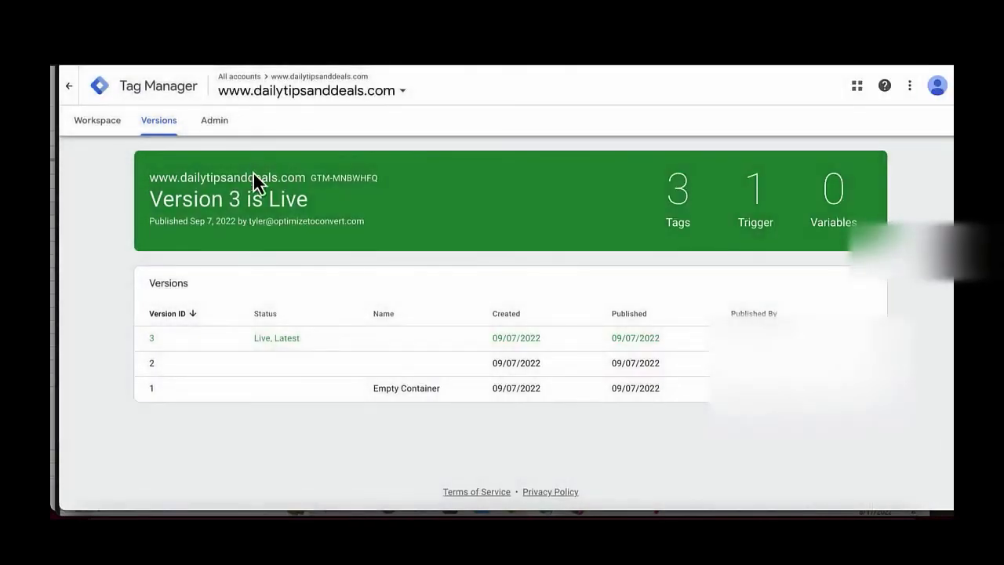